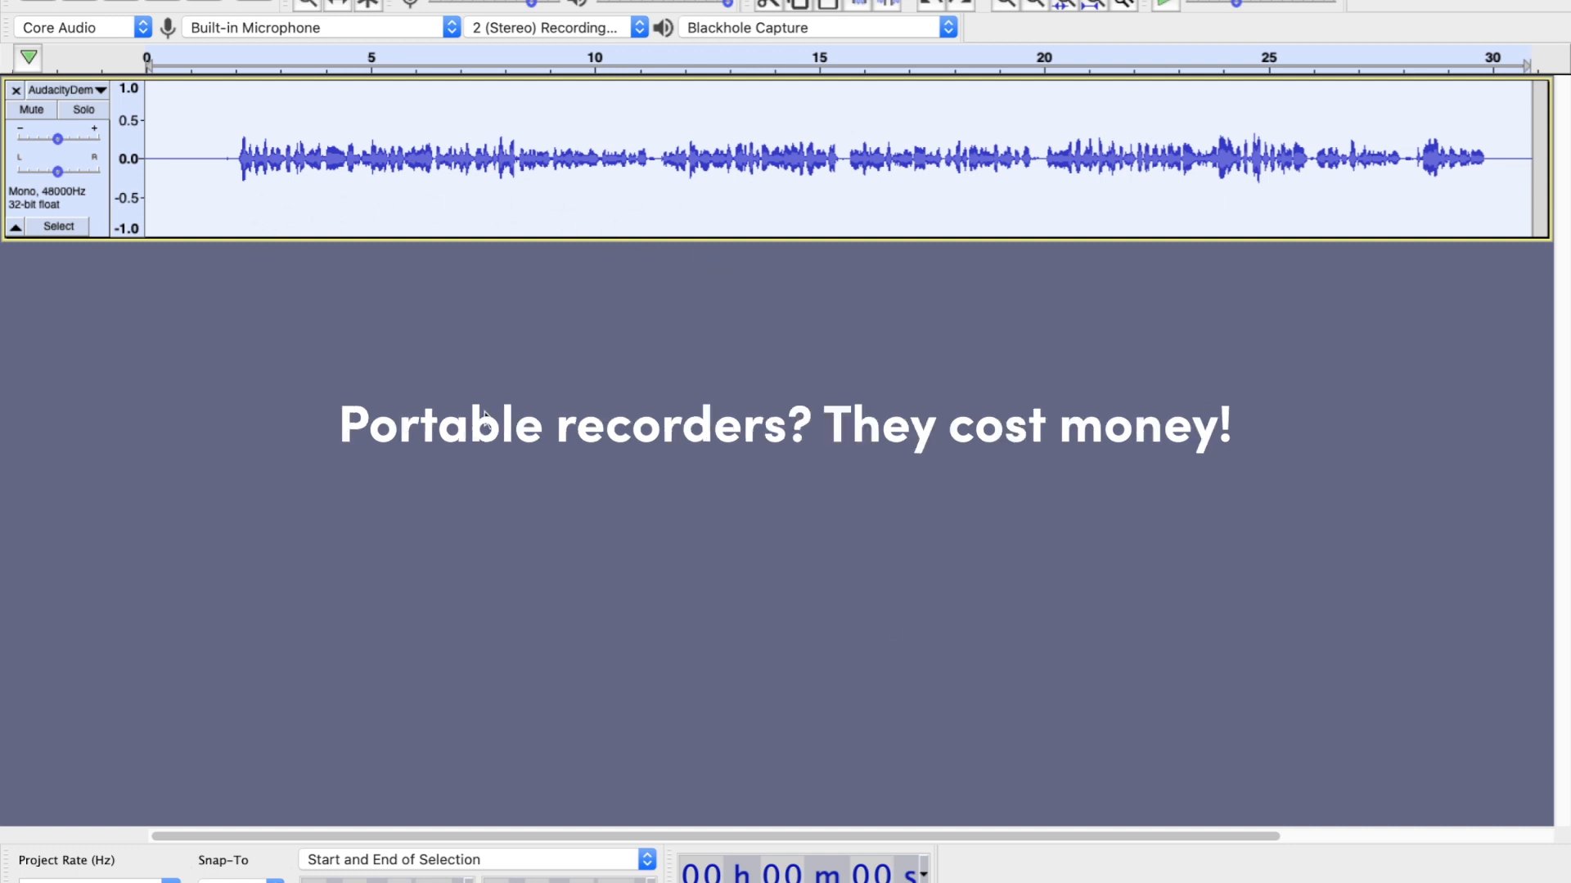
Play the first 10 seconds or so of the voice recording from the start to hear its background noise.
left_click(233, 176)
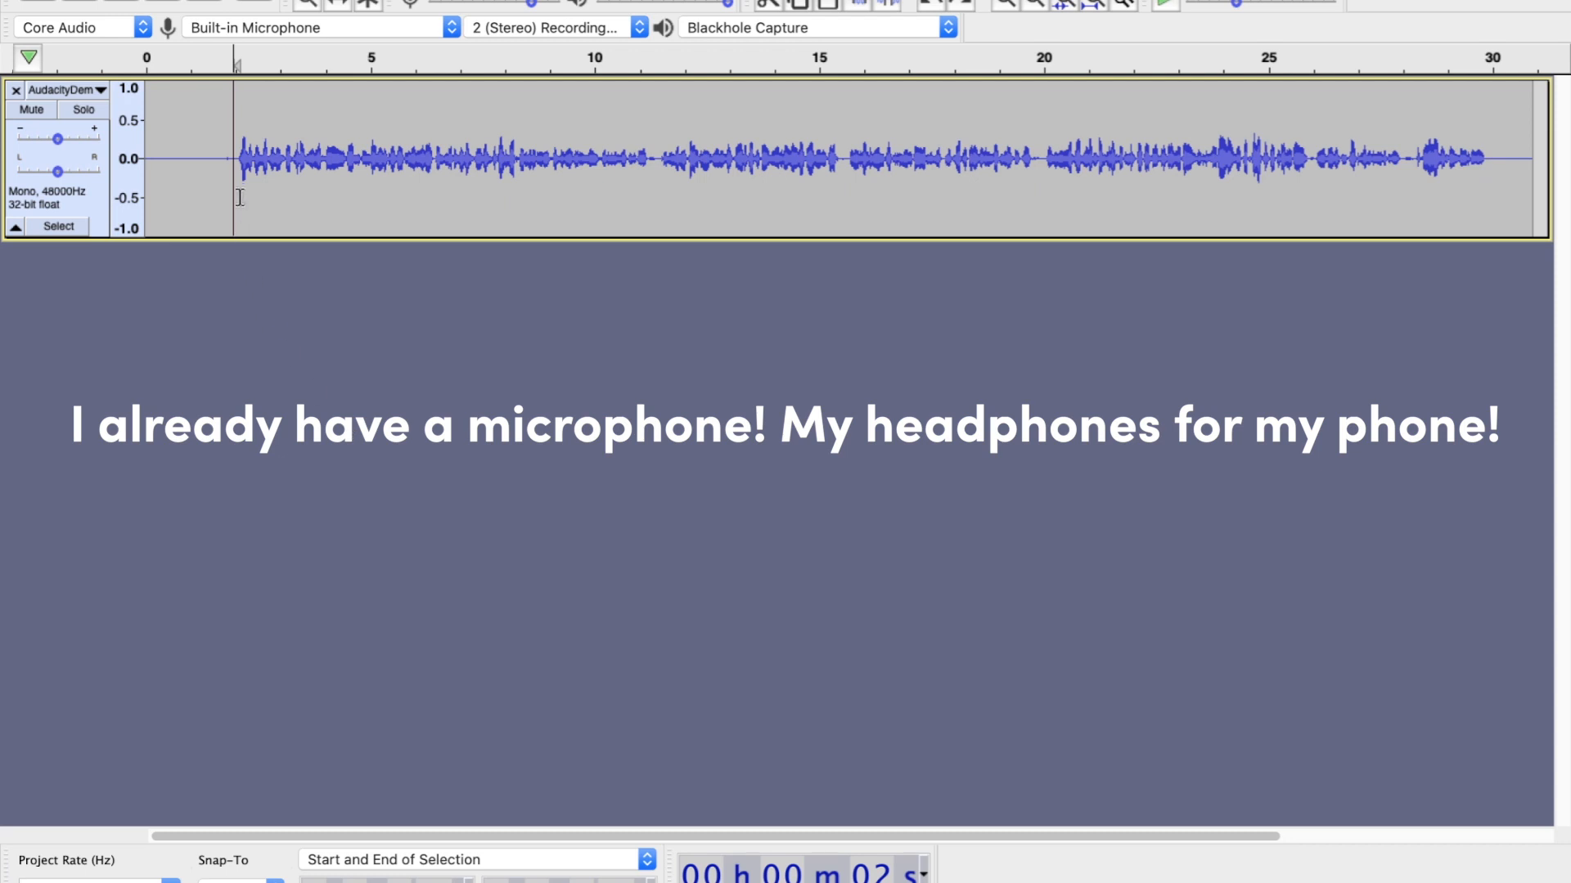
left_click(162, 2)
key("space")
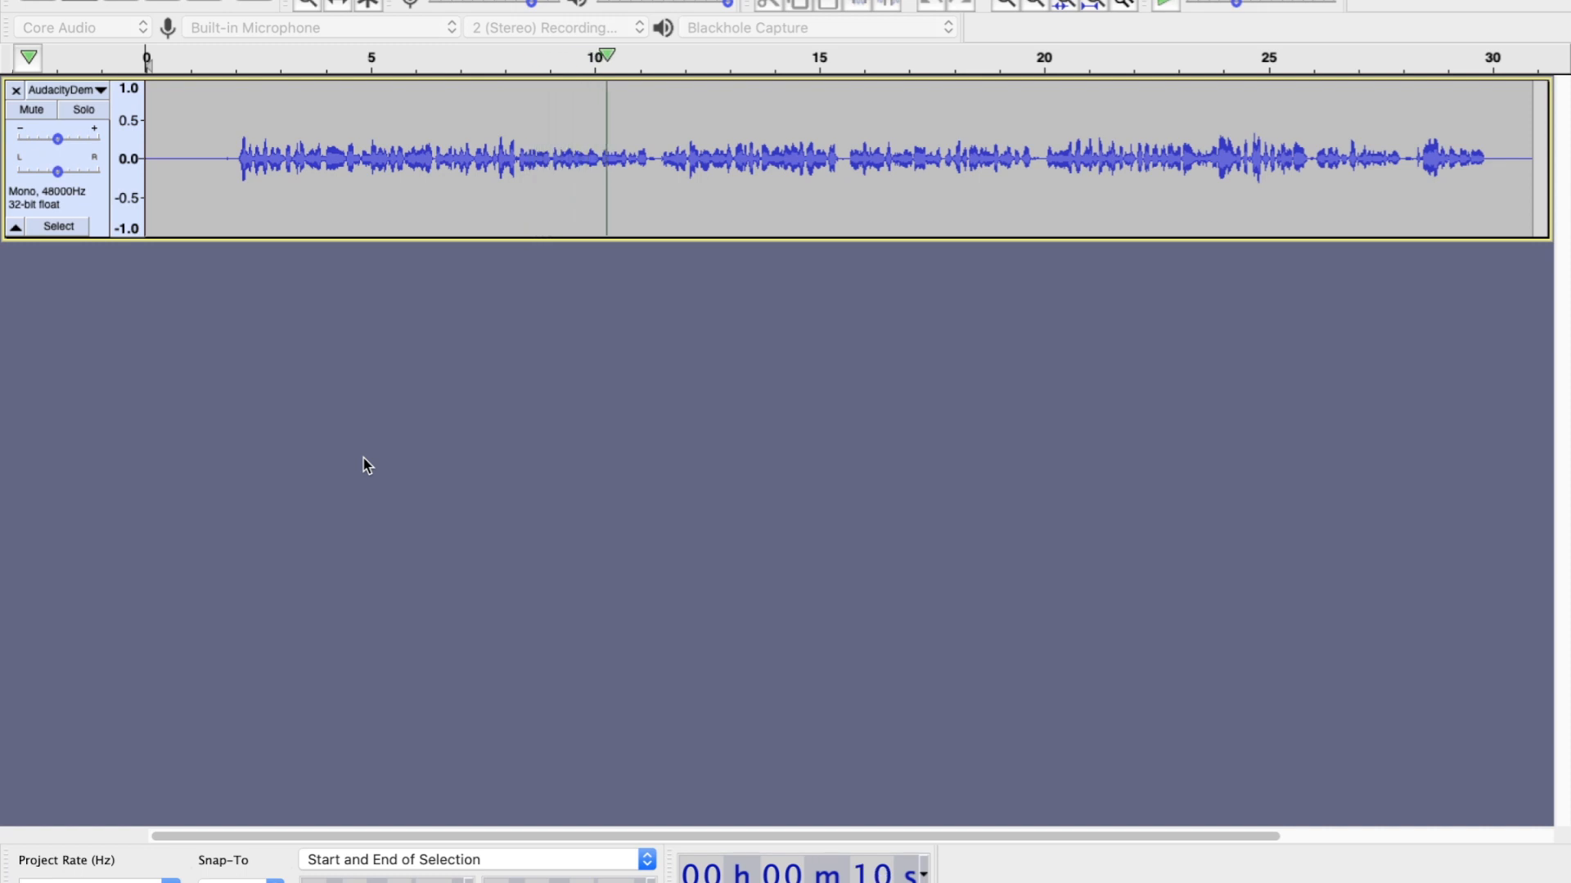
key("space")
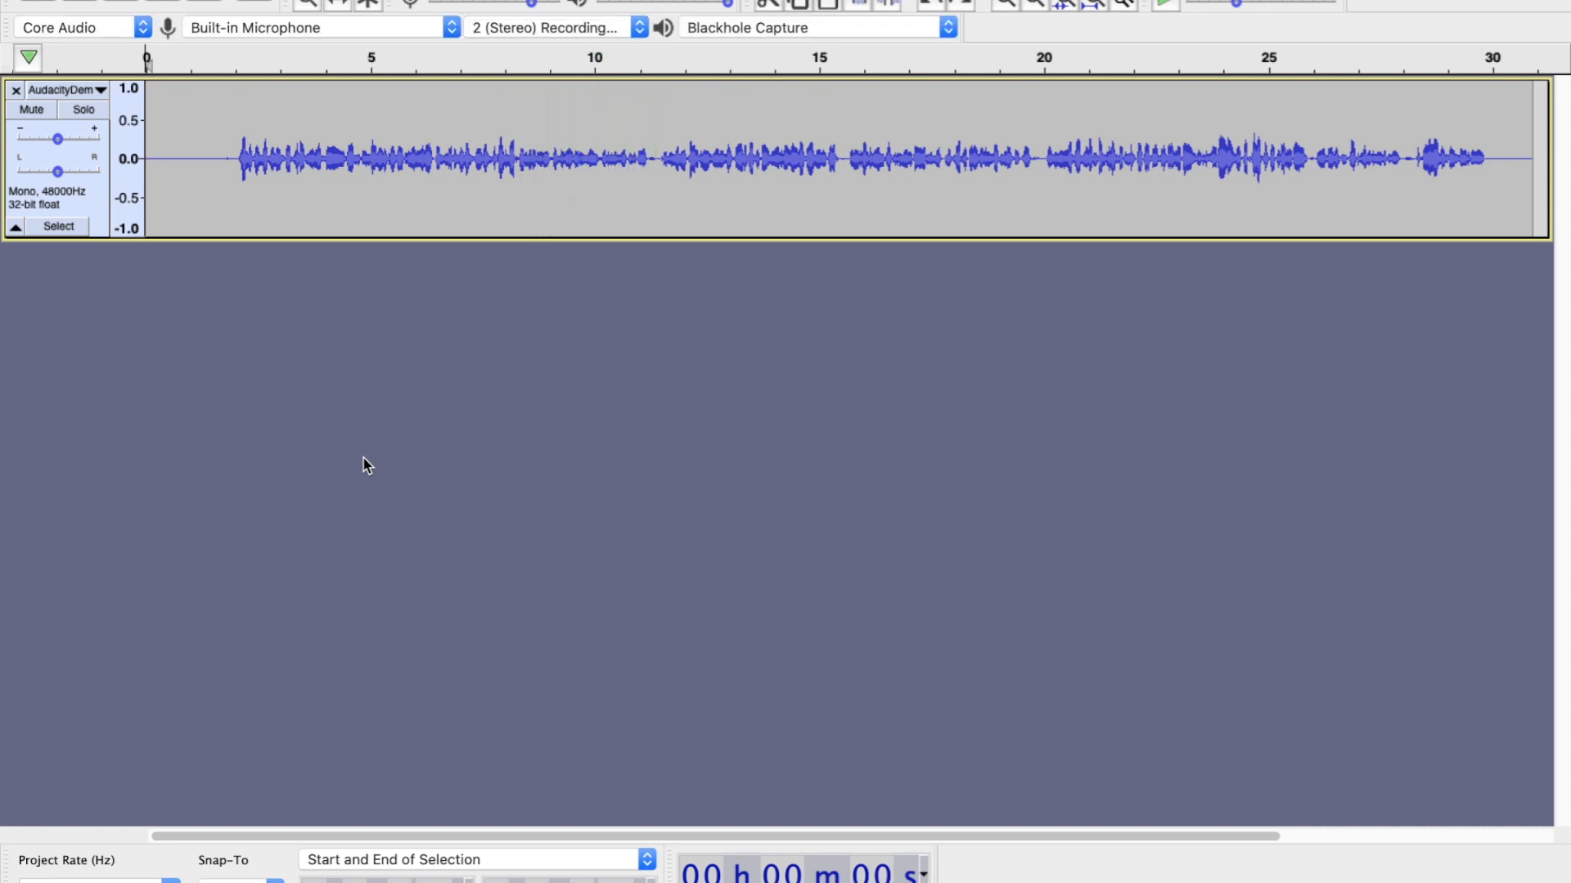
Select the silent opening of the track, from 0 to about 1.7 s, and capture it as the noise profile.
left_click(220, 175)
left_click_drag(220, 175, 116, 175)
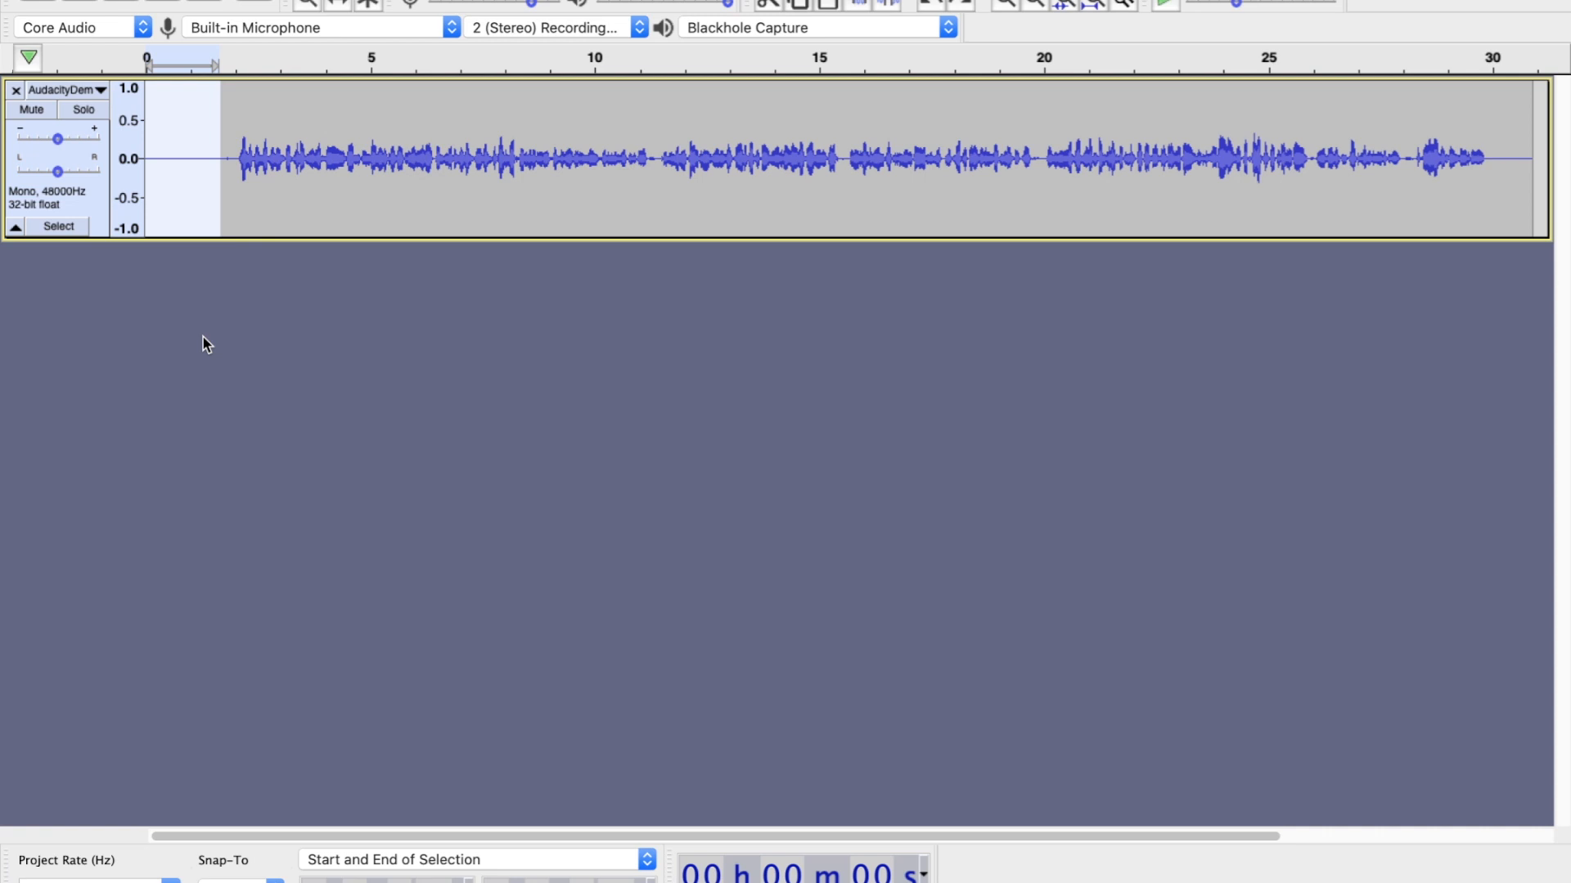
key("space")
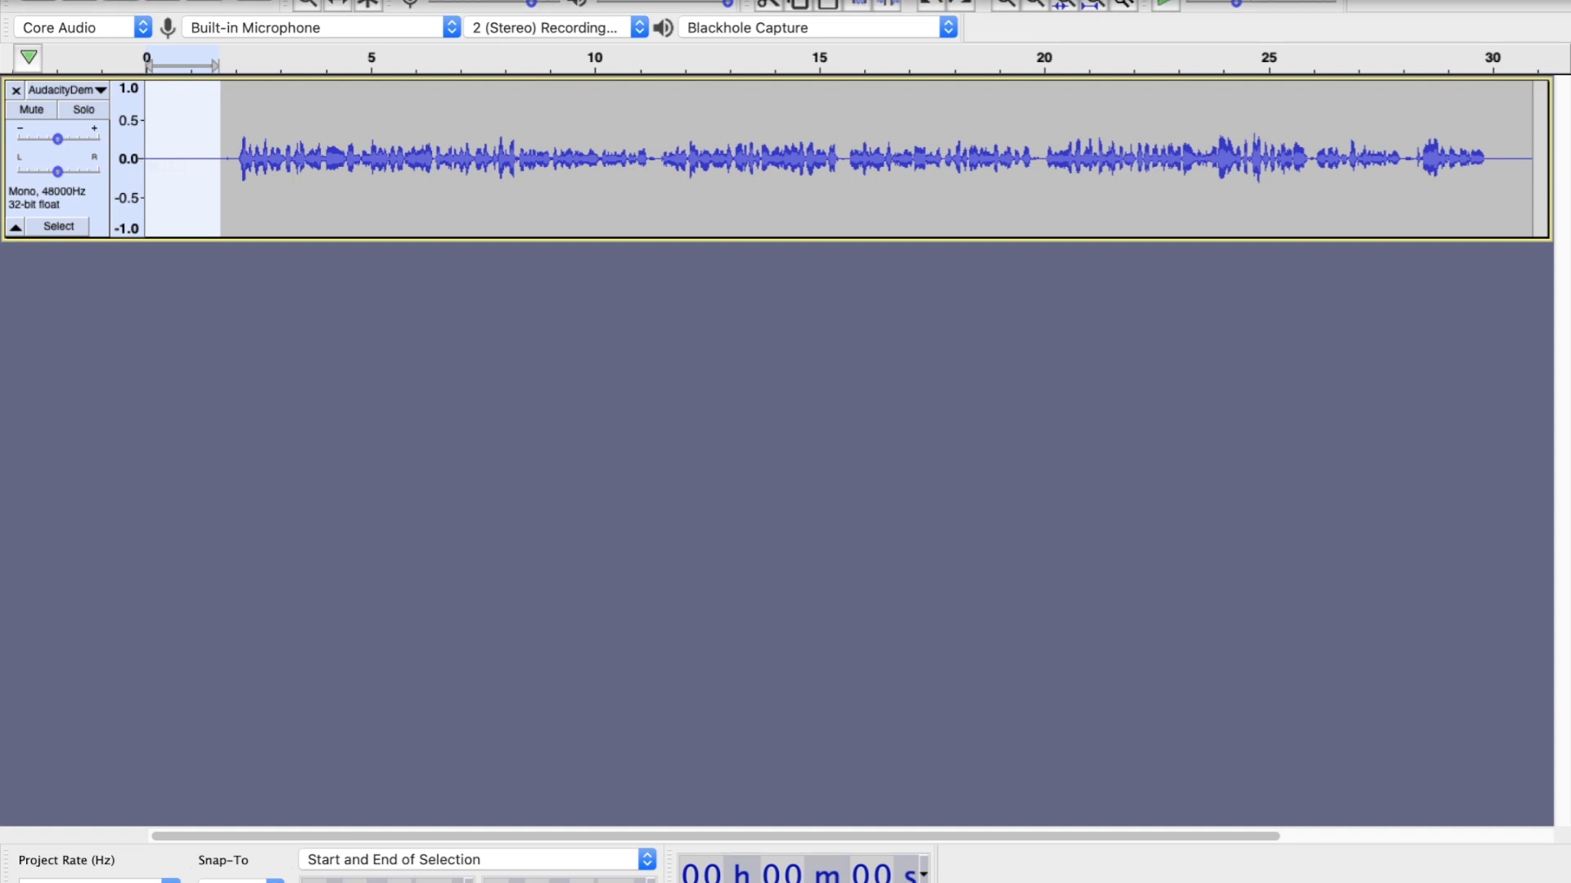
left_click(613, 0)
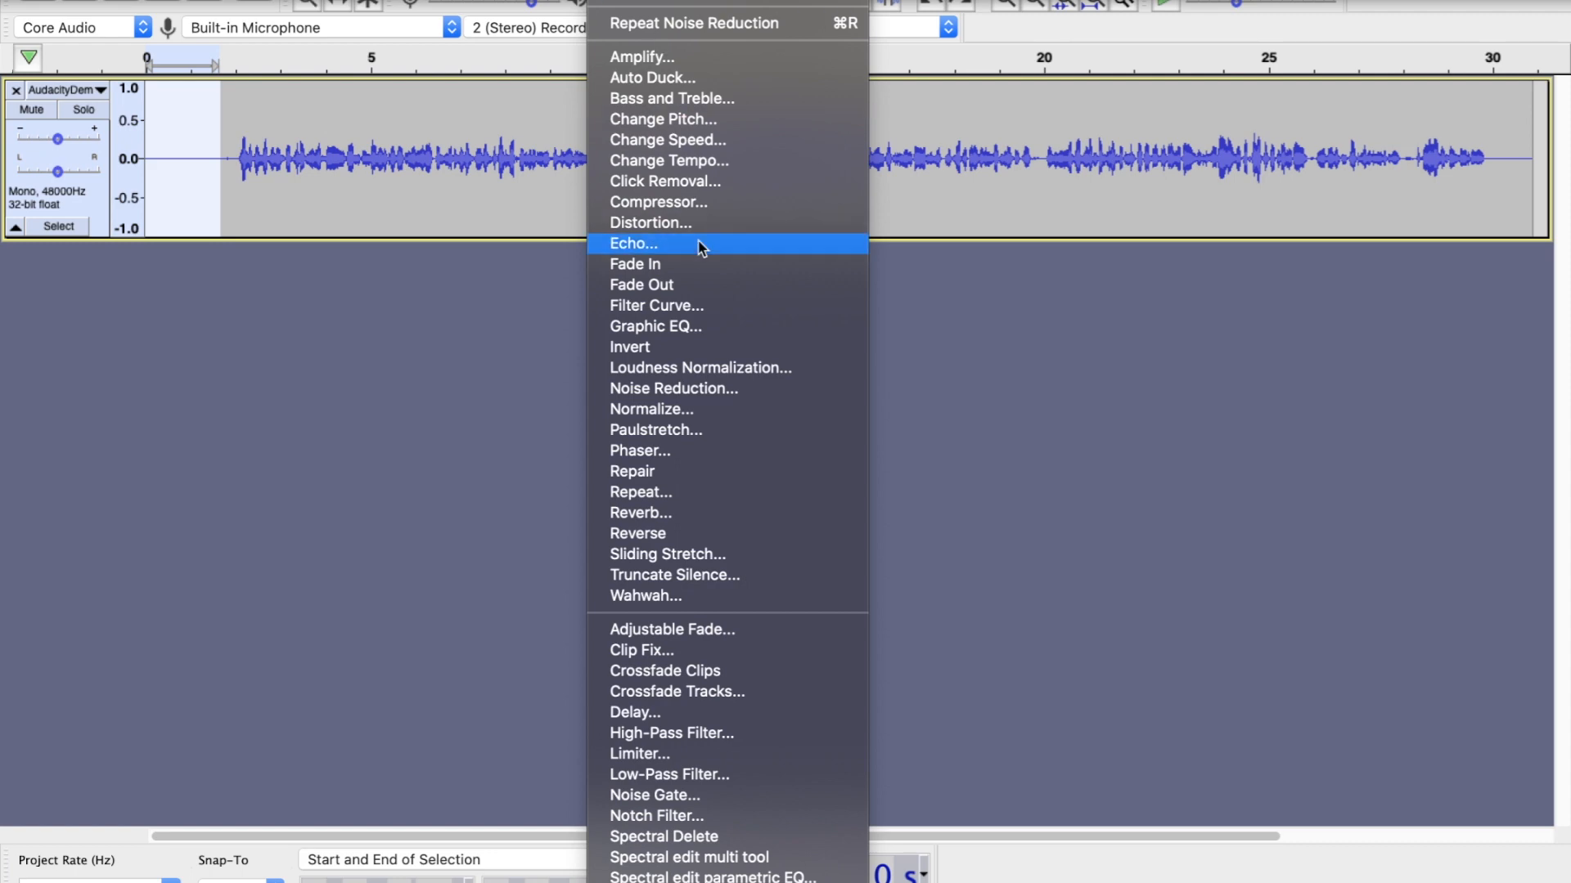
left_click(714, 388)
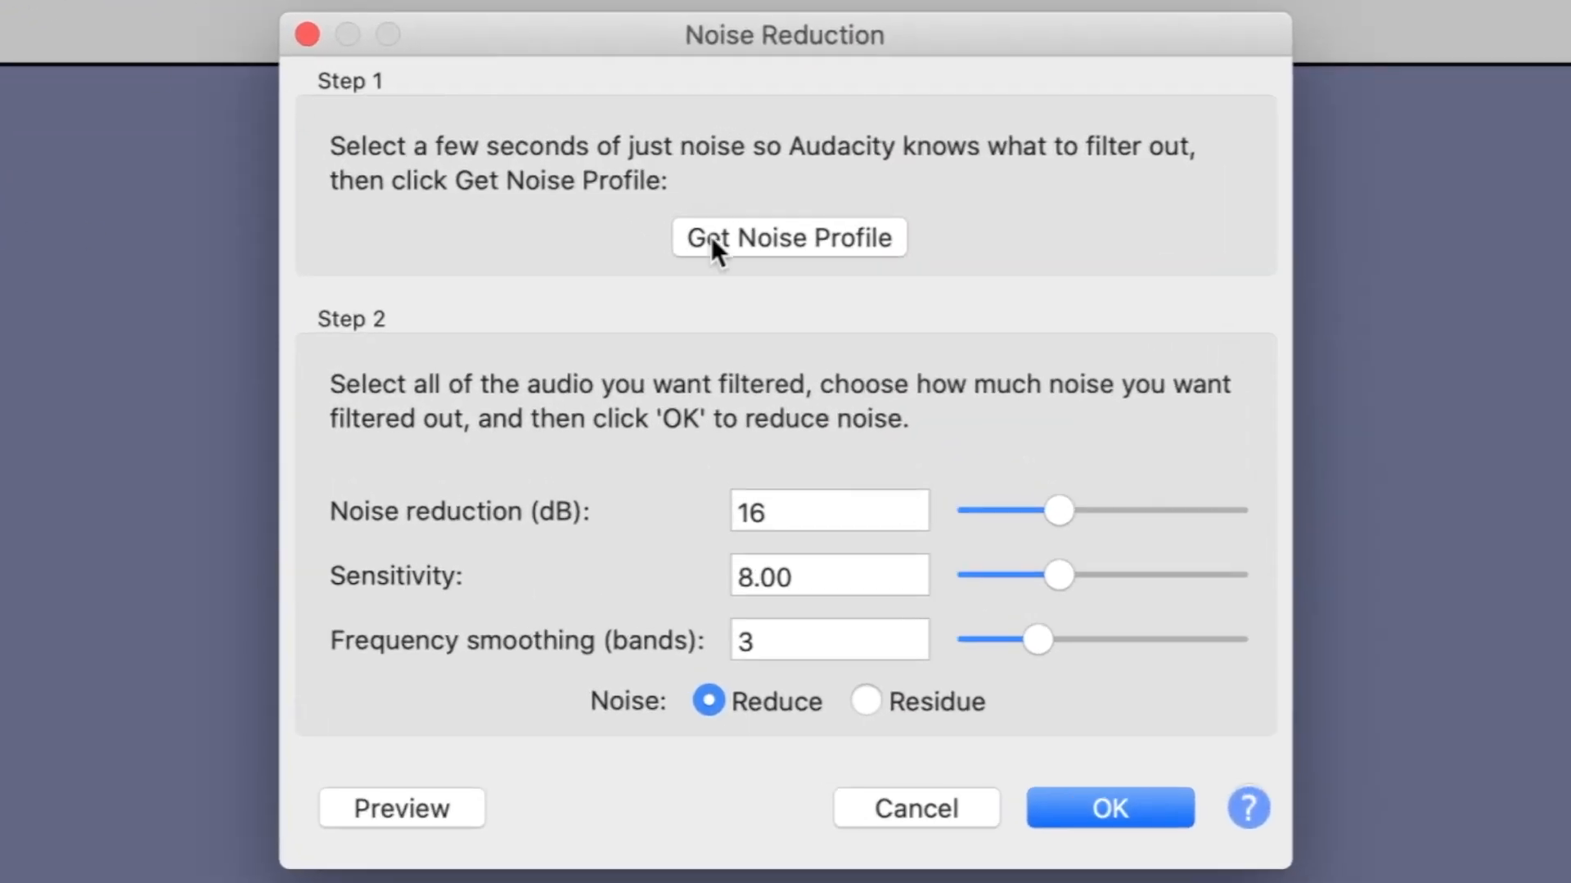
left_click(776, 239)
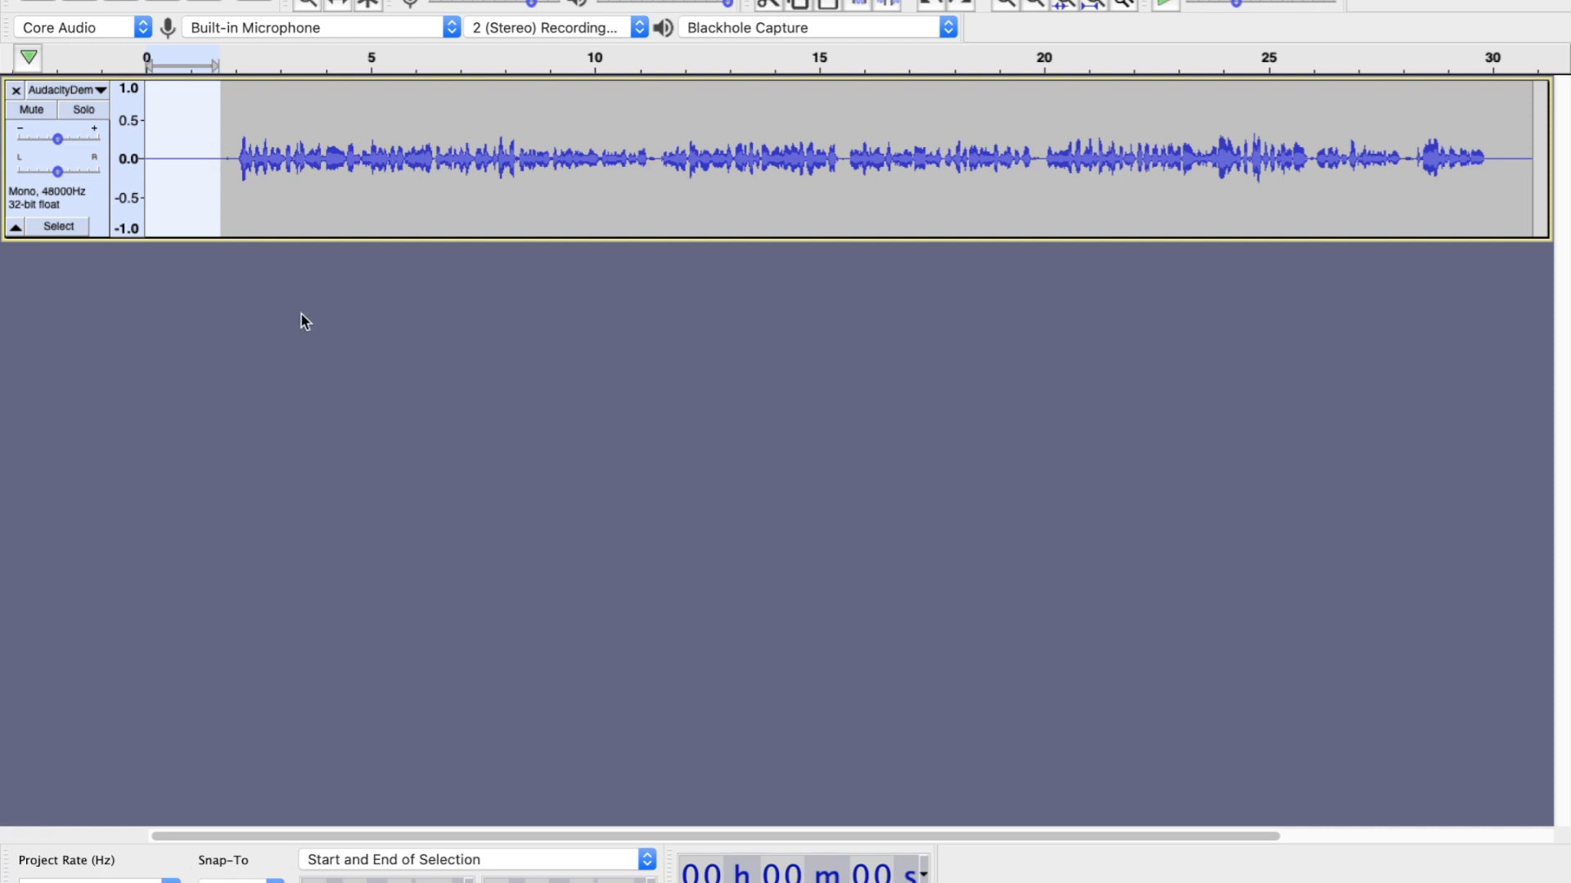
Select the speech from about 2 s to 30 s and preview Noise Reduction on it with the existing settings.
left_click(247, 206)
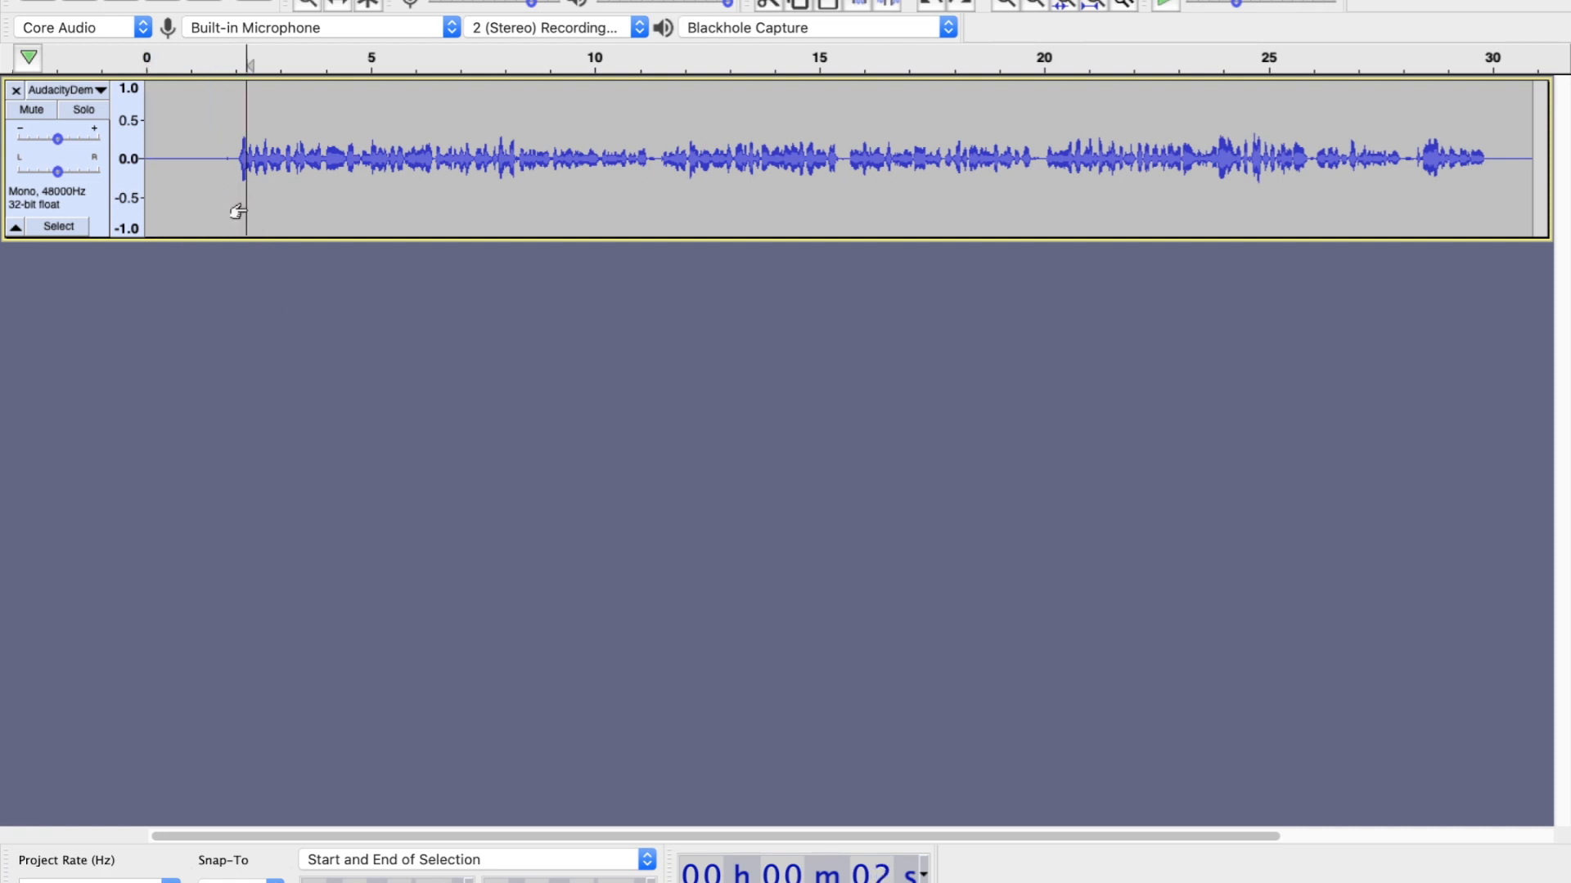
left_click(235, 167)
left_click_drag(236, 168, 1484, 152)
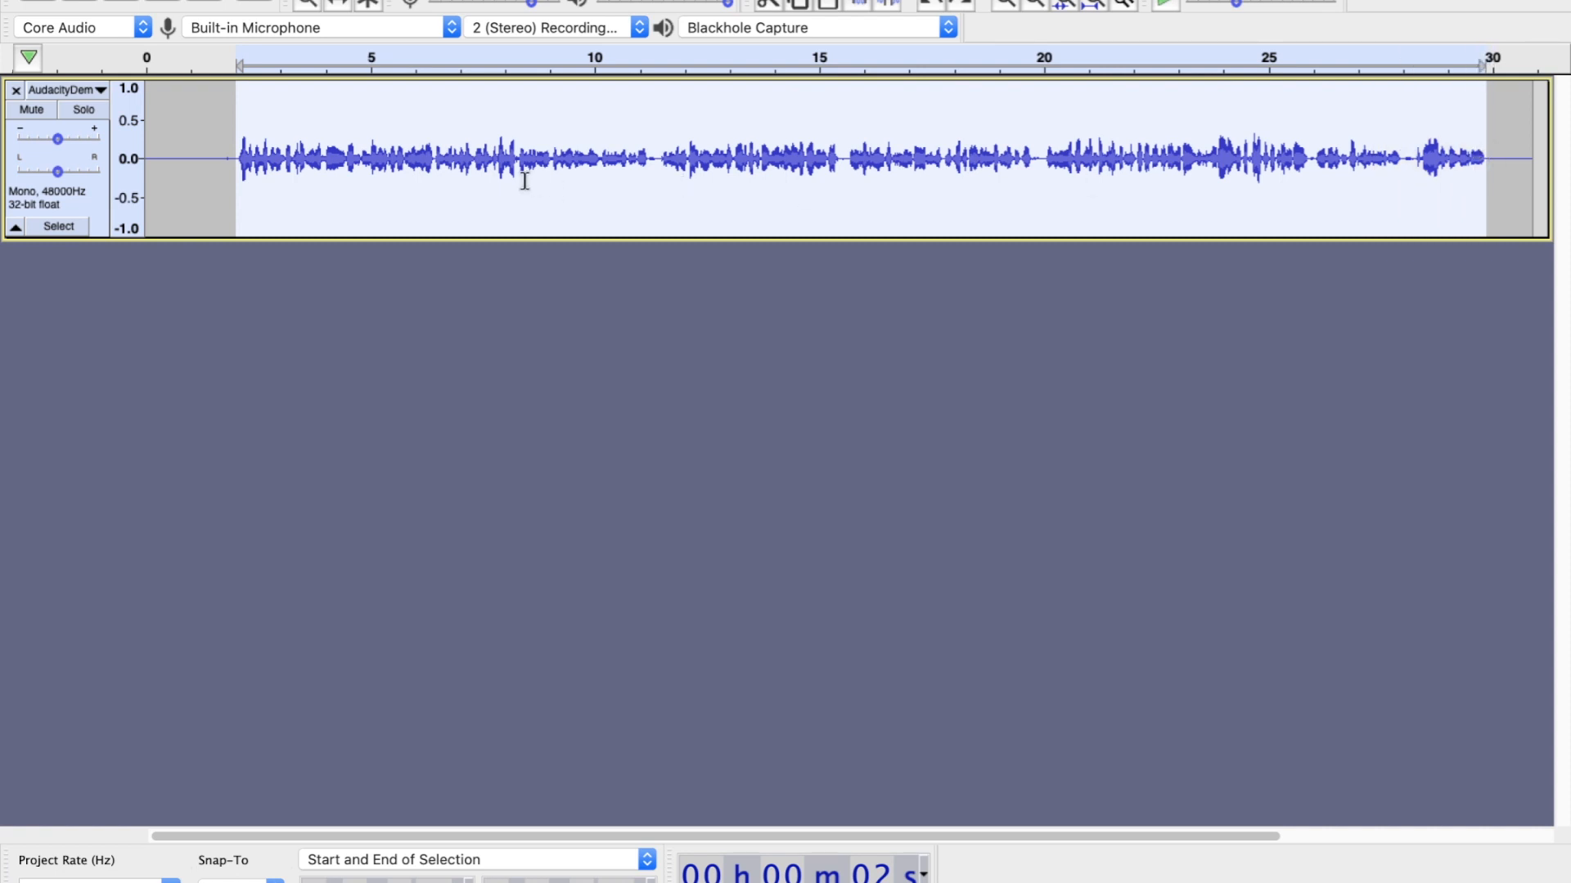
left_click(619, 0)
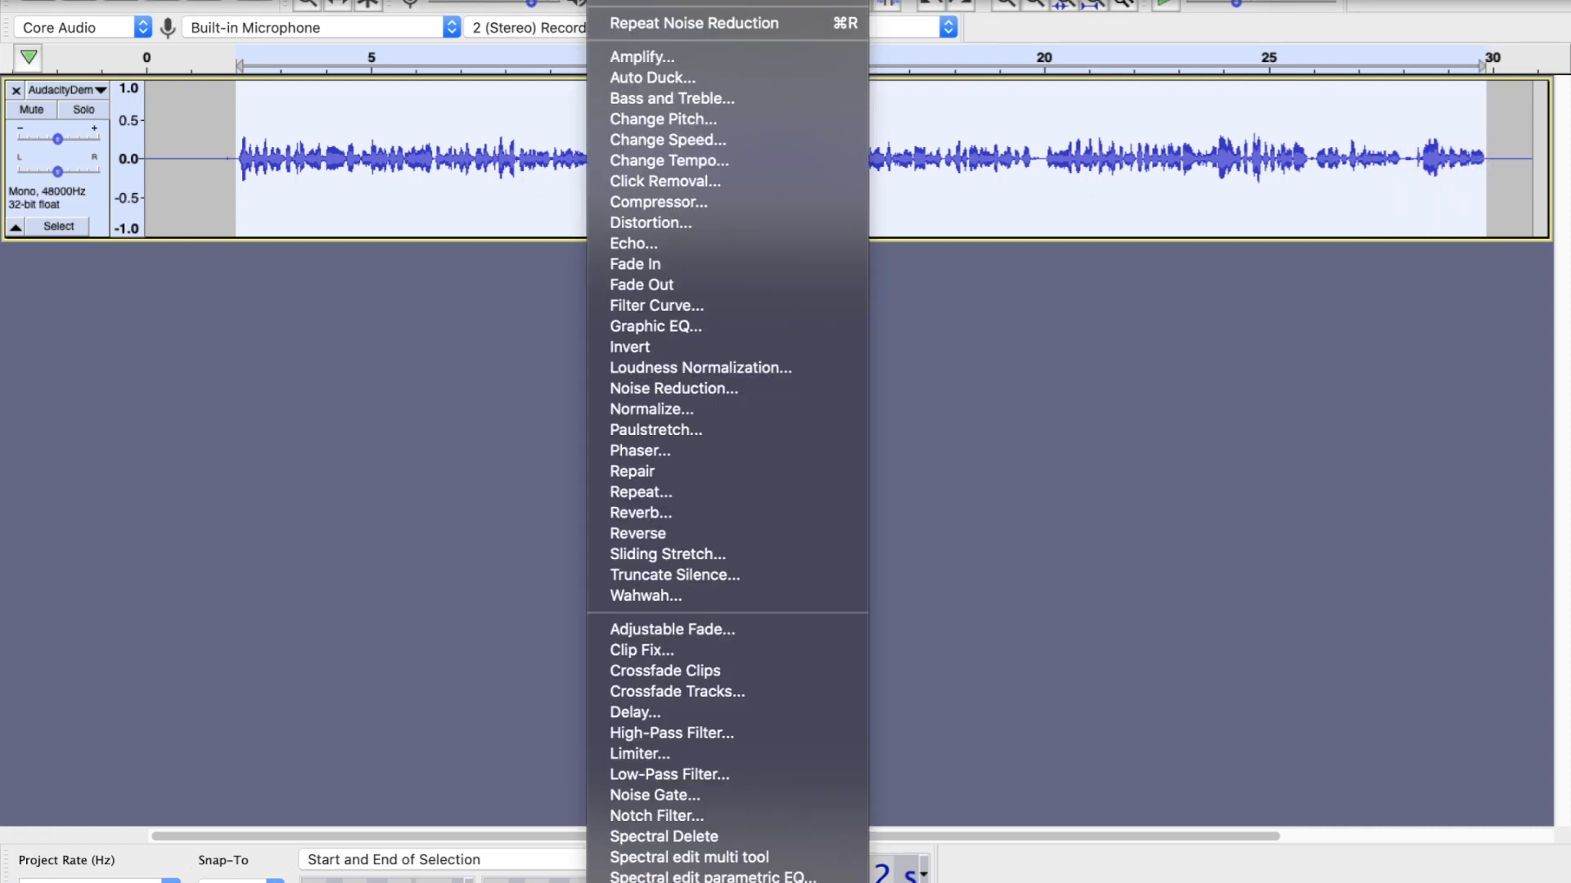
left_click(712, 391)
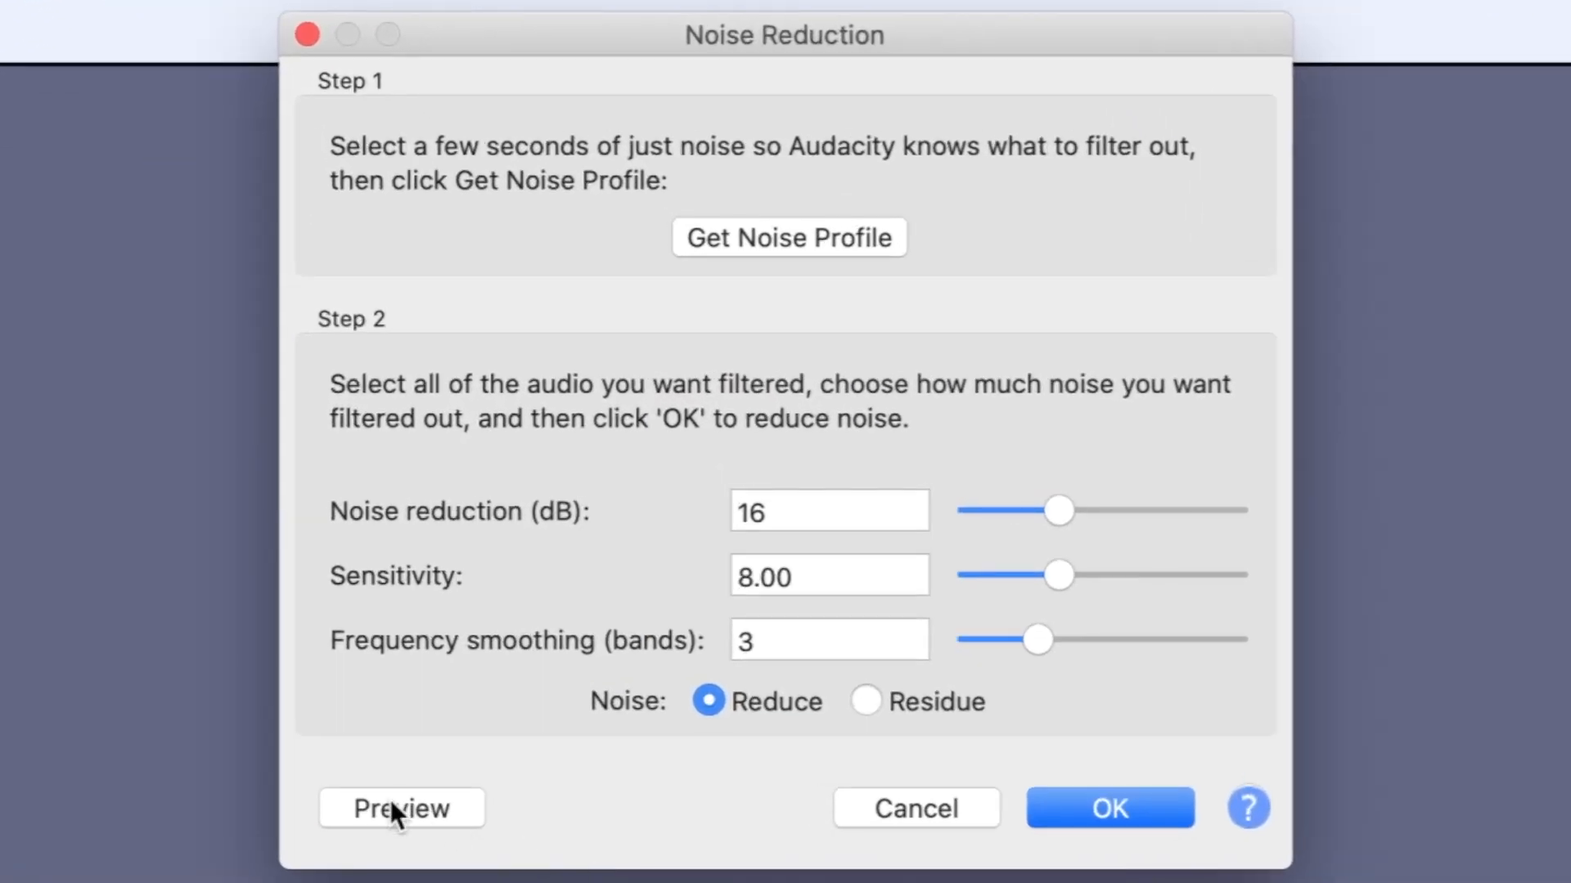
left_click(413, 810)
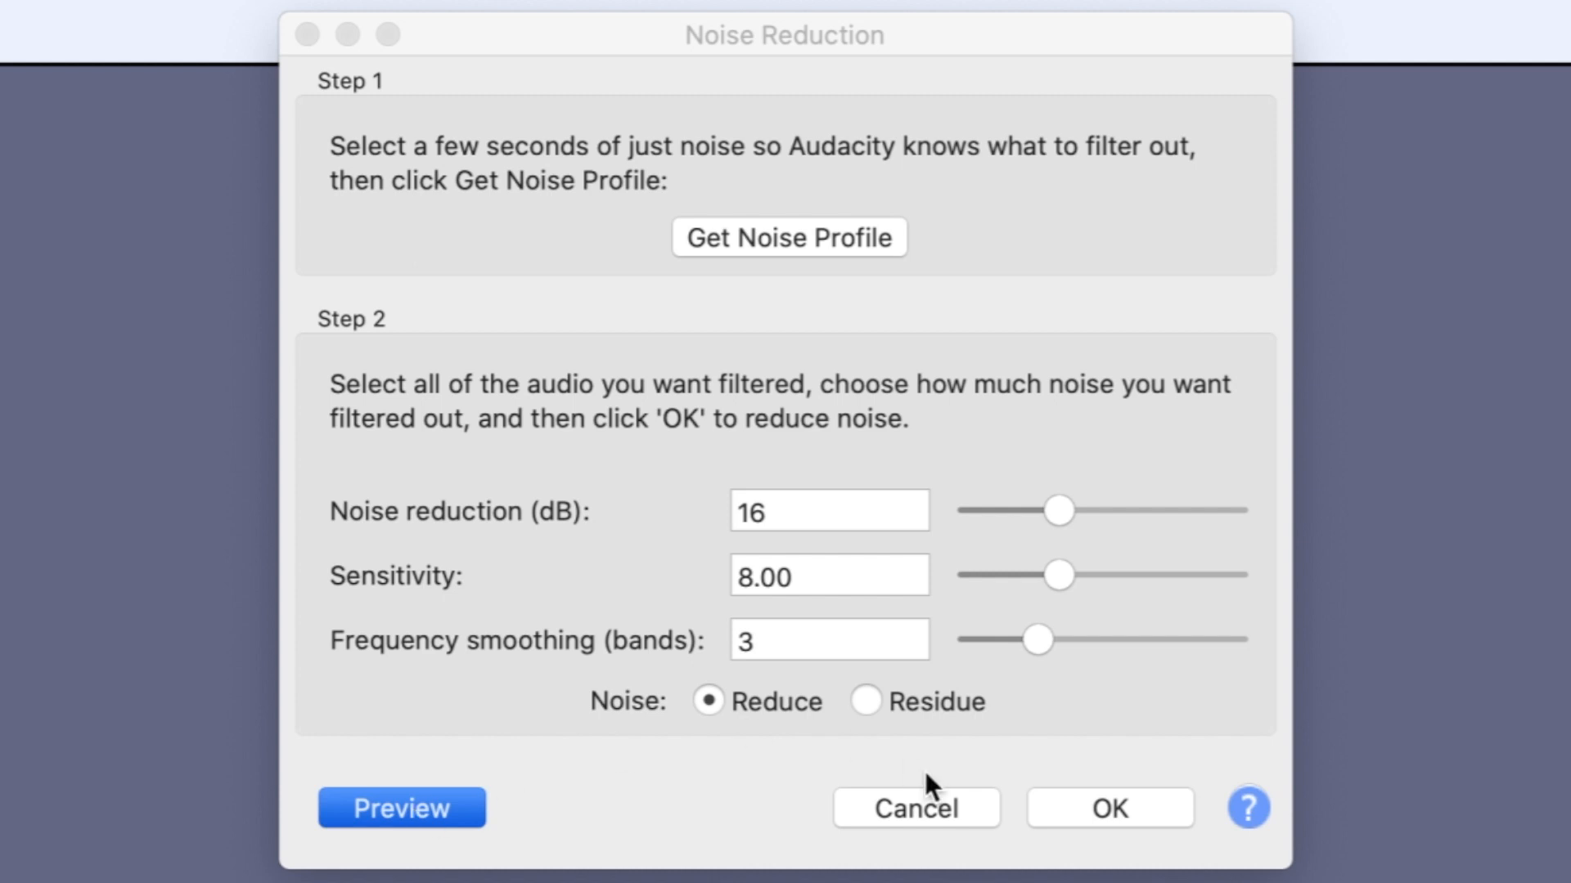
Set noise reduction to 12 dB, sensitivity to 8.50 and frequency smoothing to 8 bands, preview the result and apply it to the speech.
mouse_move(1062, 504)
left_mouse_down()
mouse_move(1100, 511)
mouse_move(1043, 523)
left_mouse_up()
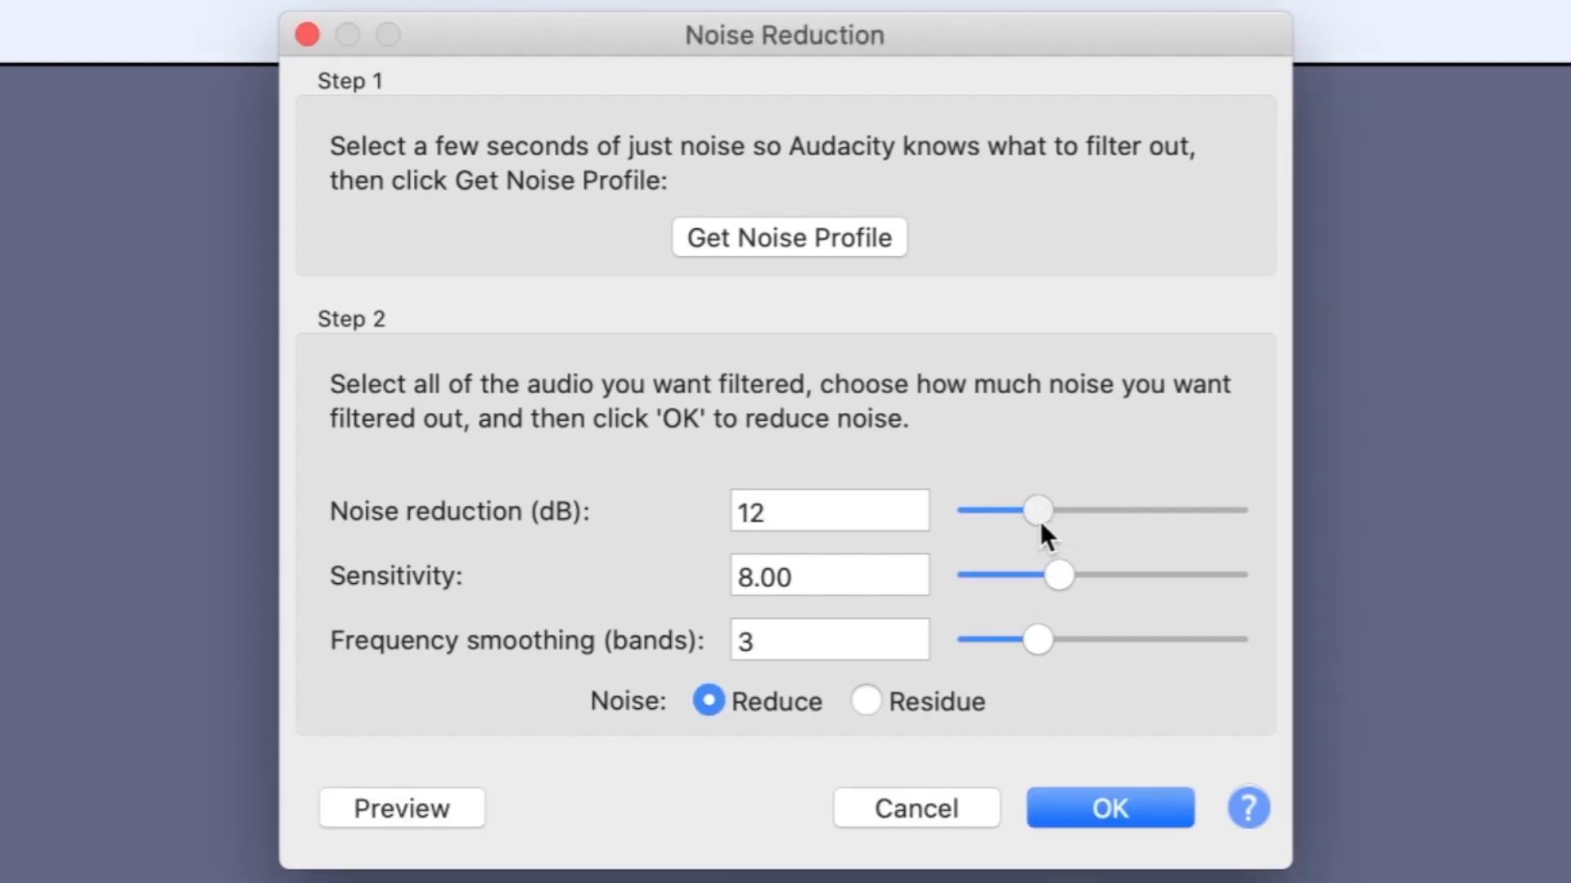
left_click_drag(1059, 579, 1062, 581)
left_click_drag(1031, 641, 1145, 643)
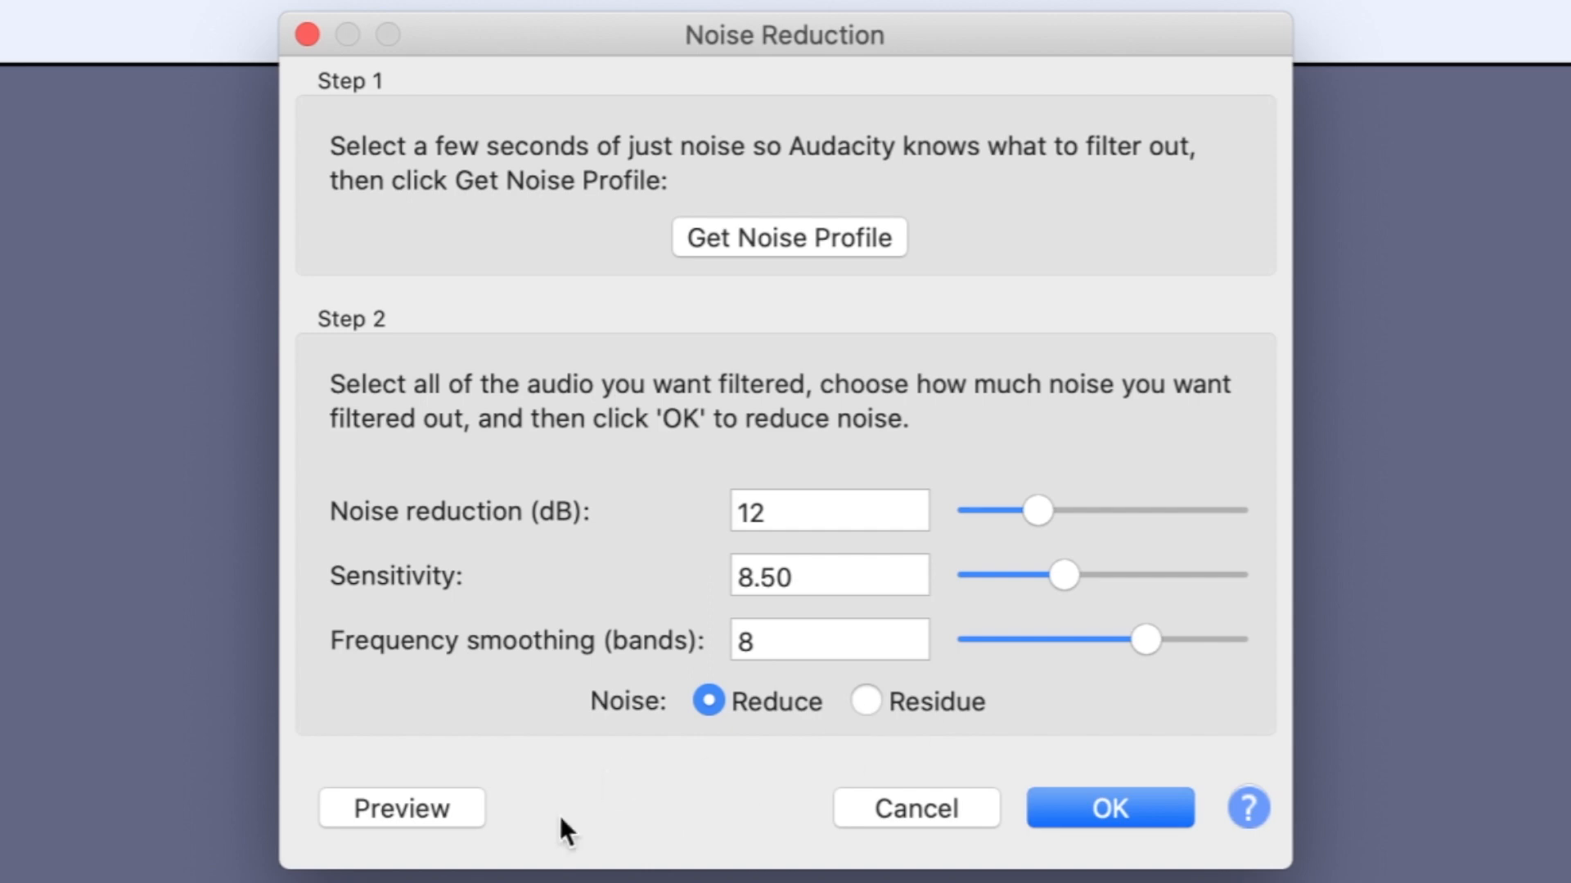
left_click(423, 805)
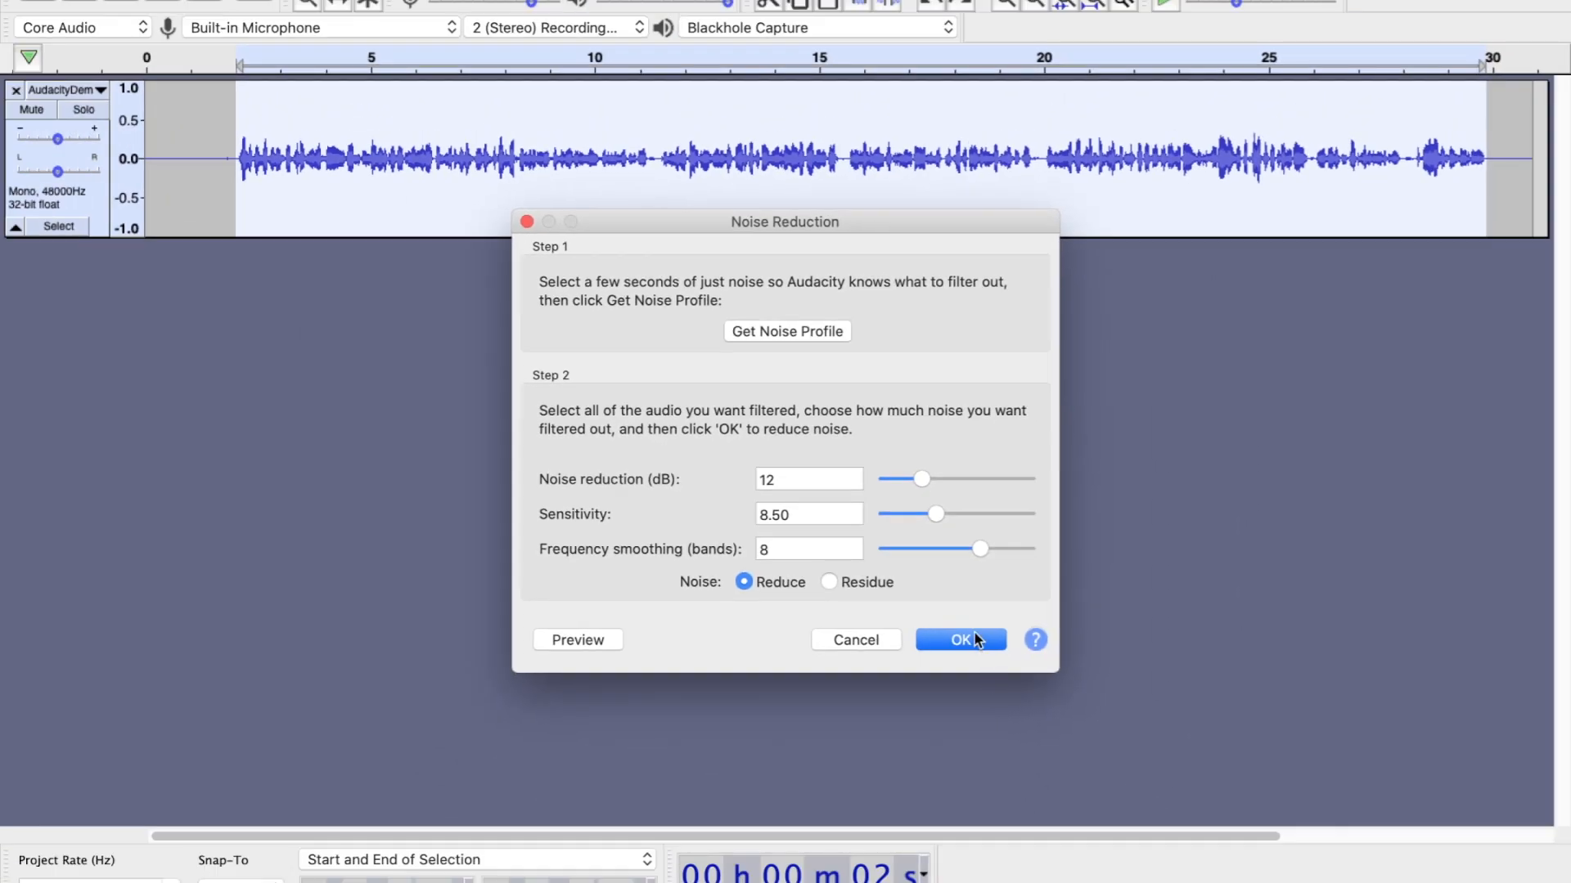
left_click(977, 646)
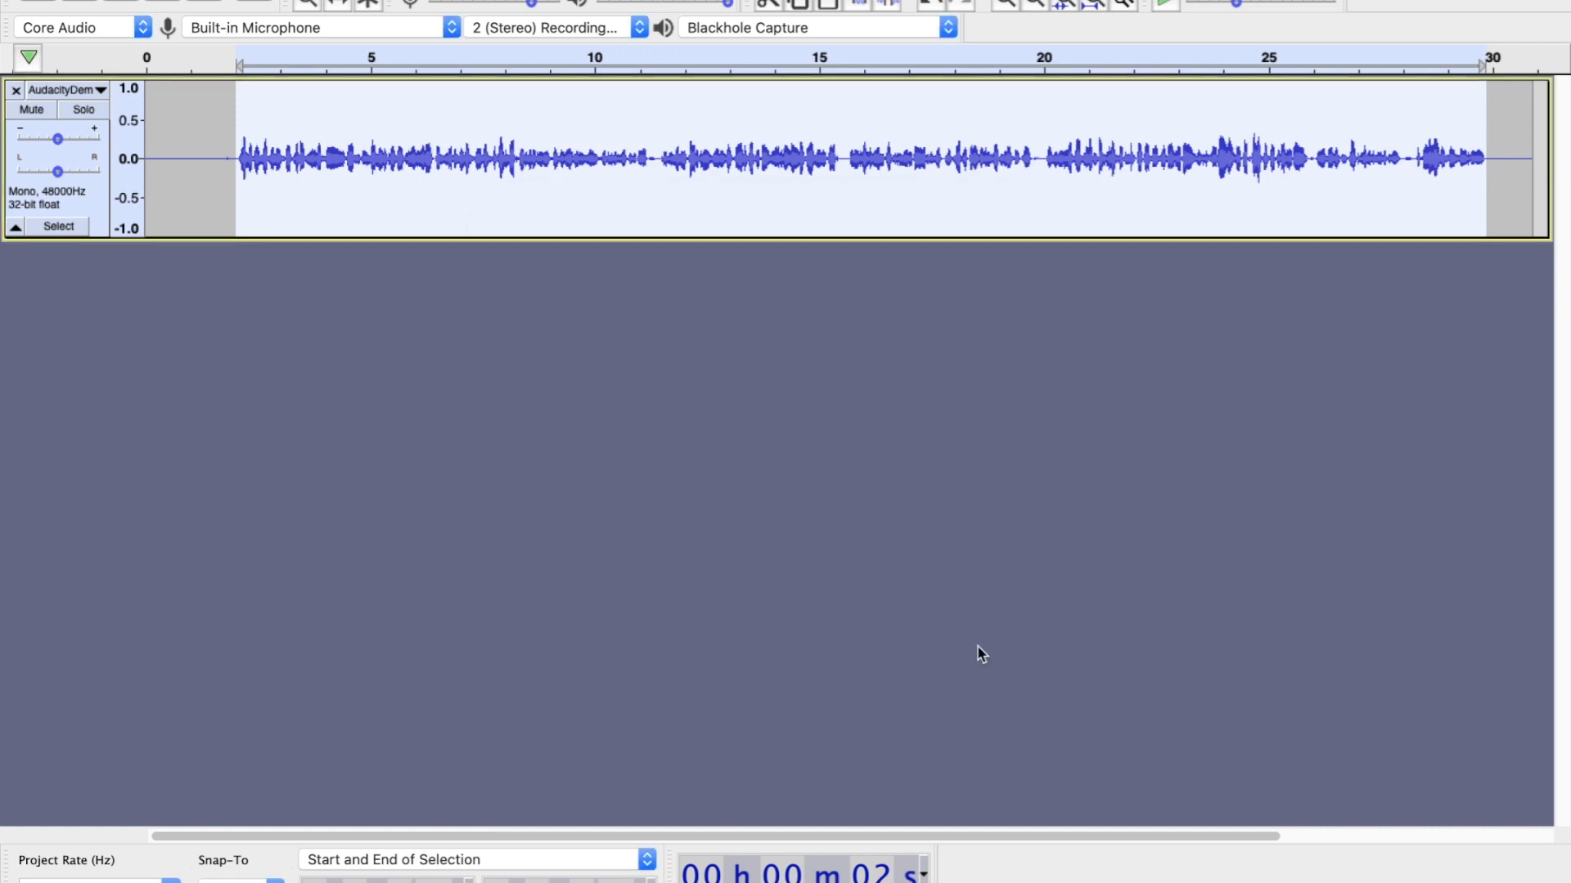
Play the noise-reduced track from its beginning for about 9 seconds to check the result.
left_click(217, 152)
left_click(173, 154)
left_click(148, 153)
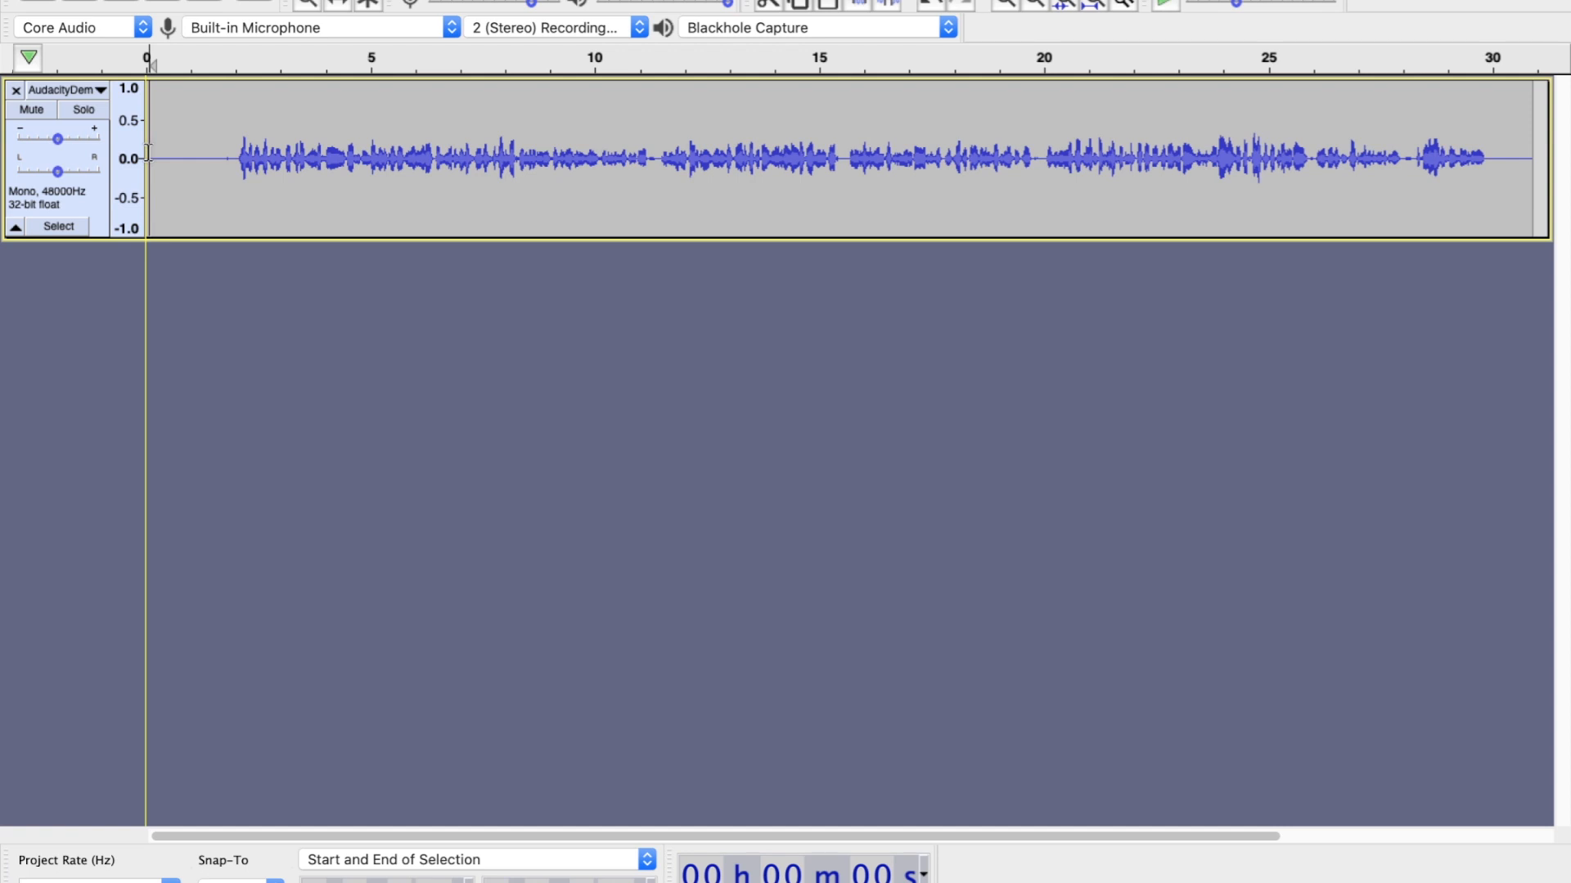
key("space")
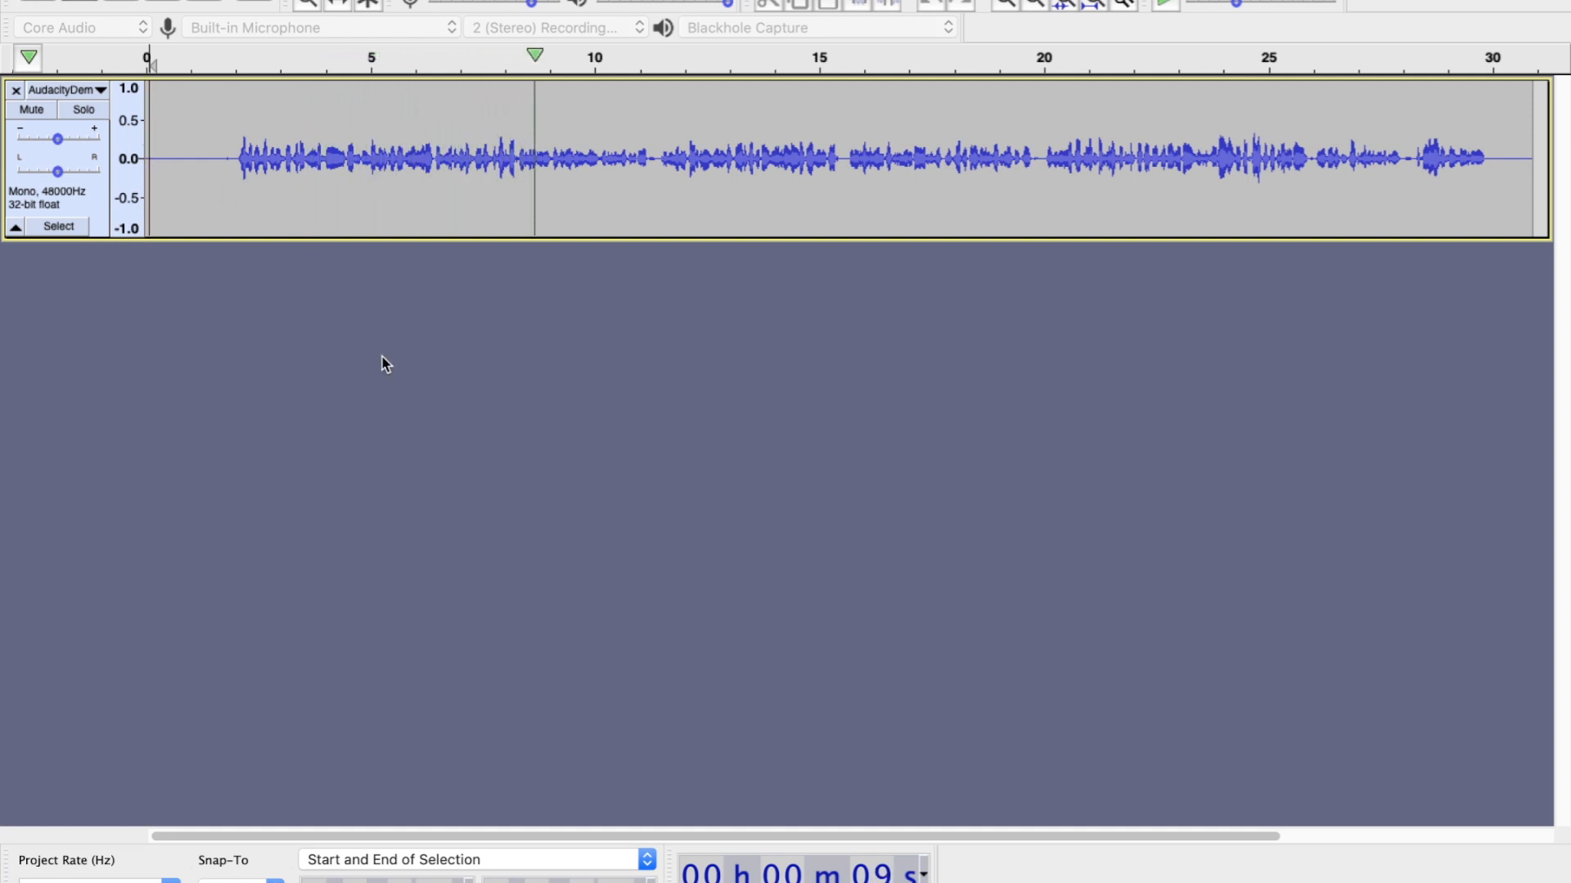
key("space")
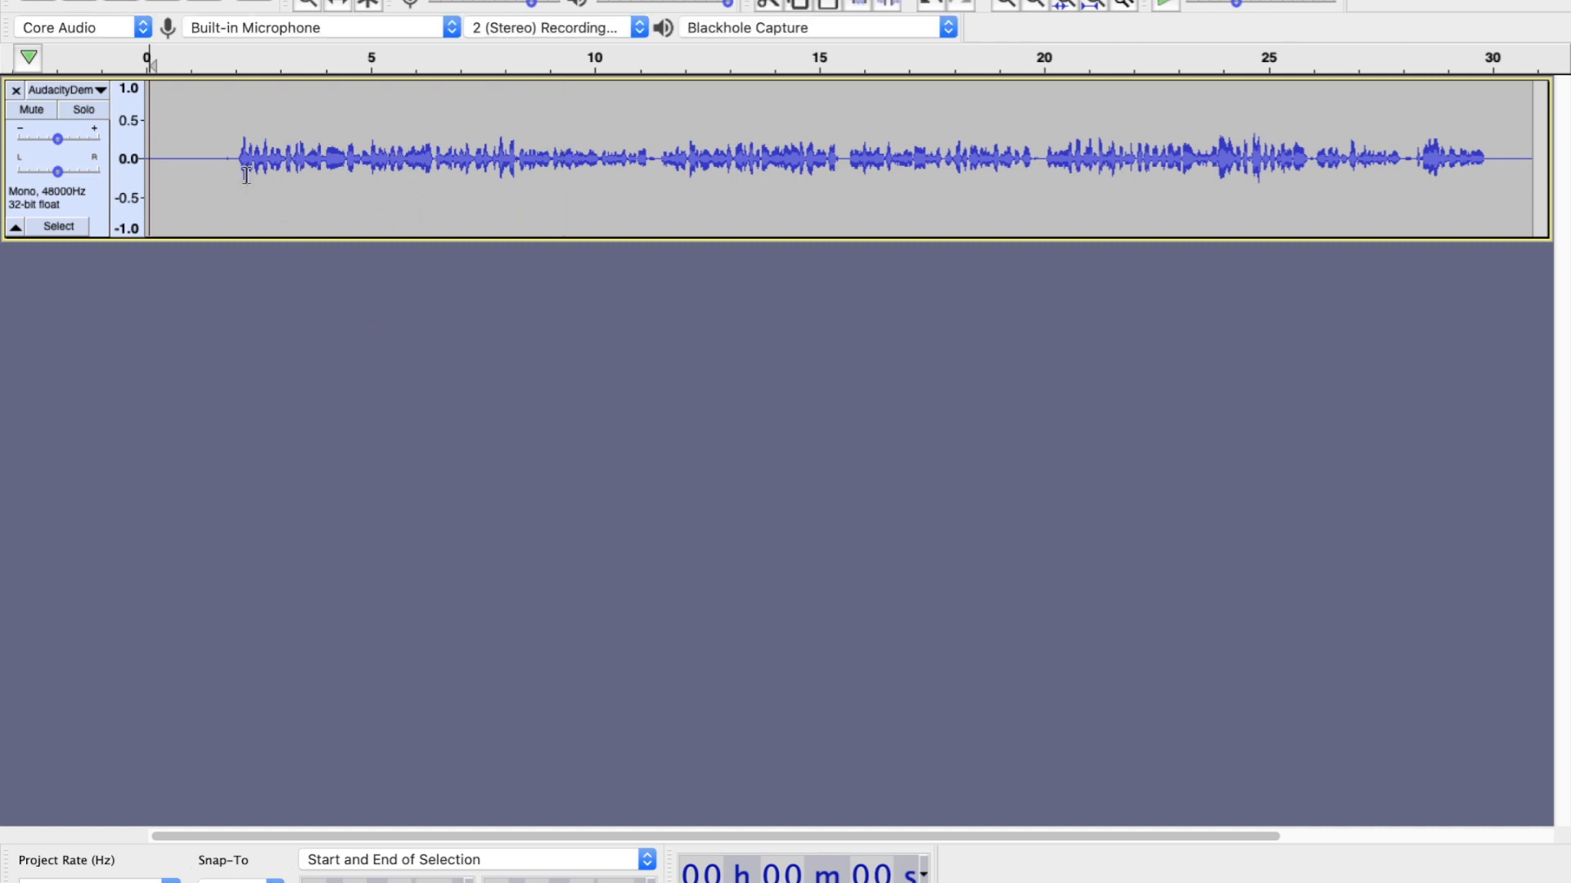
left_click(487, 160)
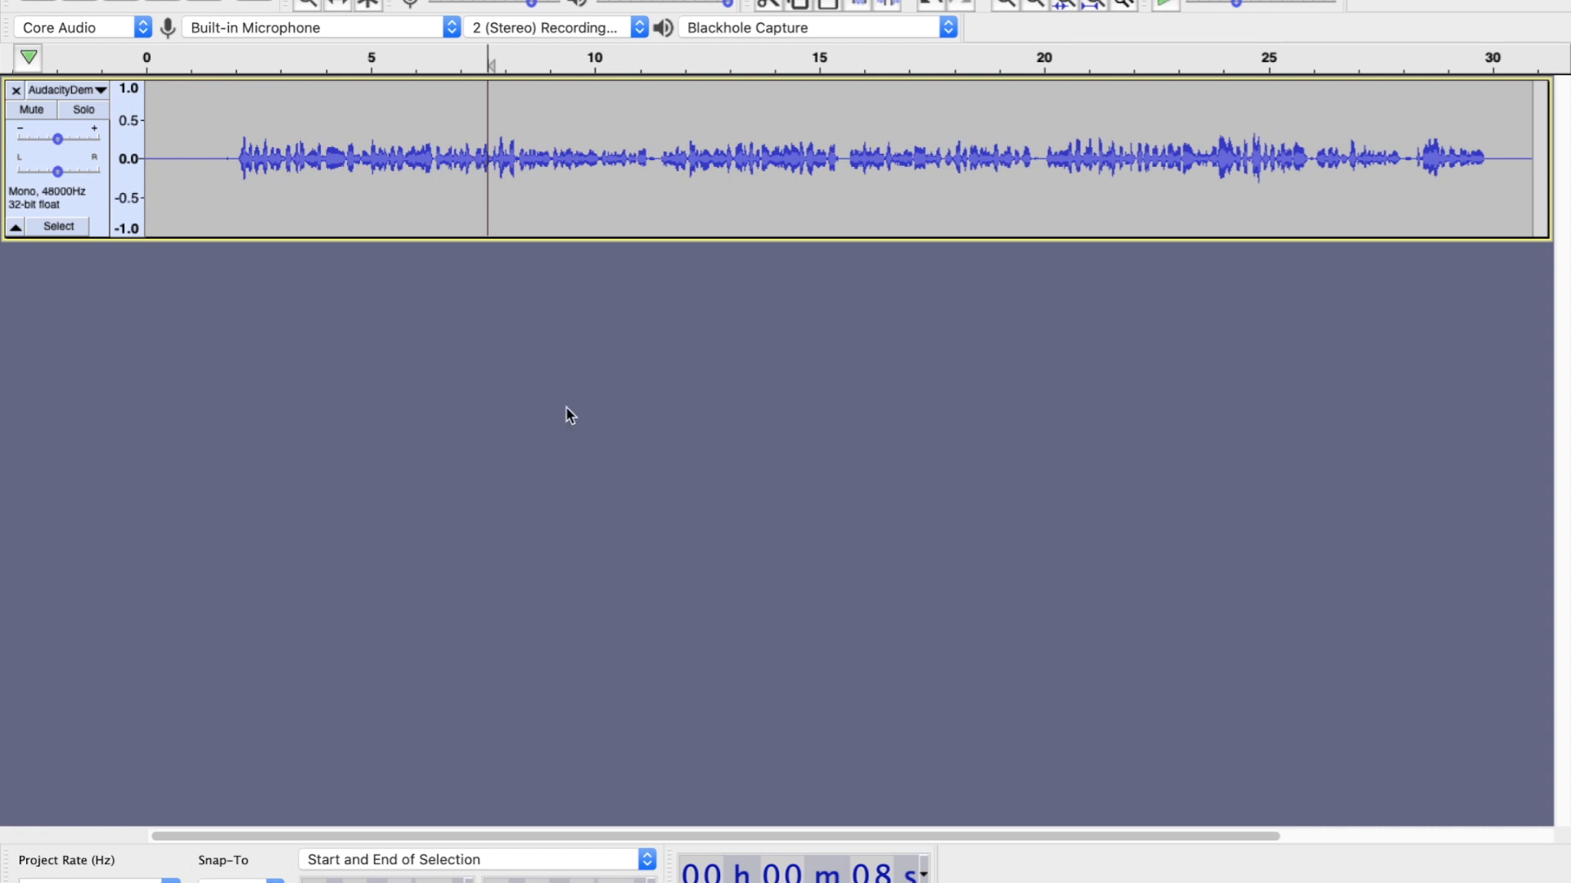
key("super+a")
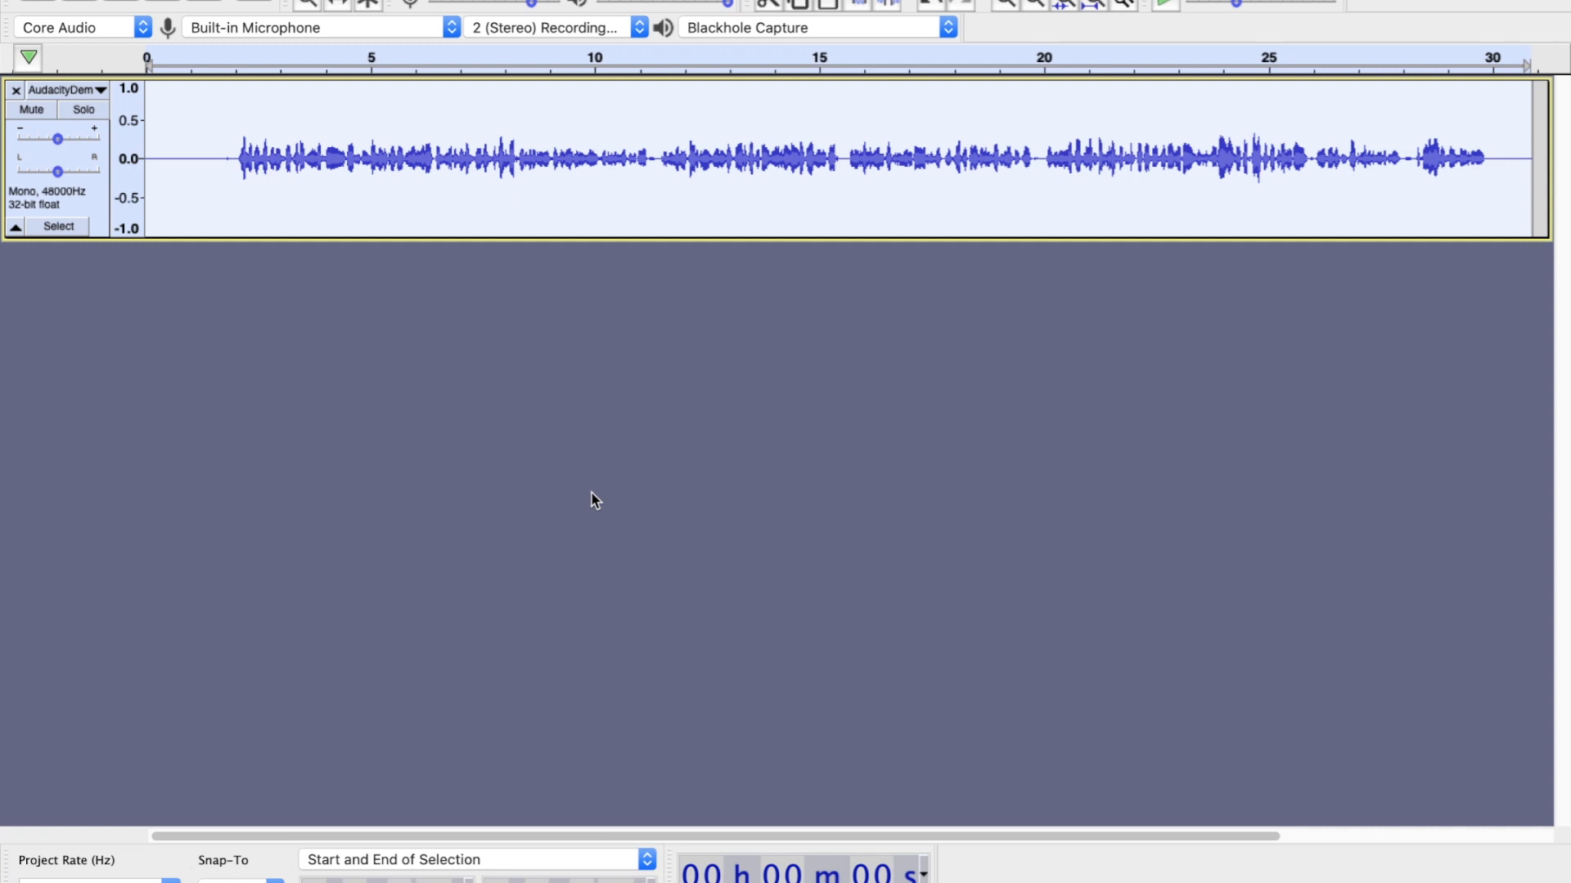
left_click(204, 151)
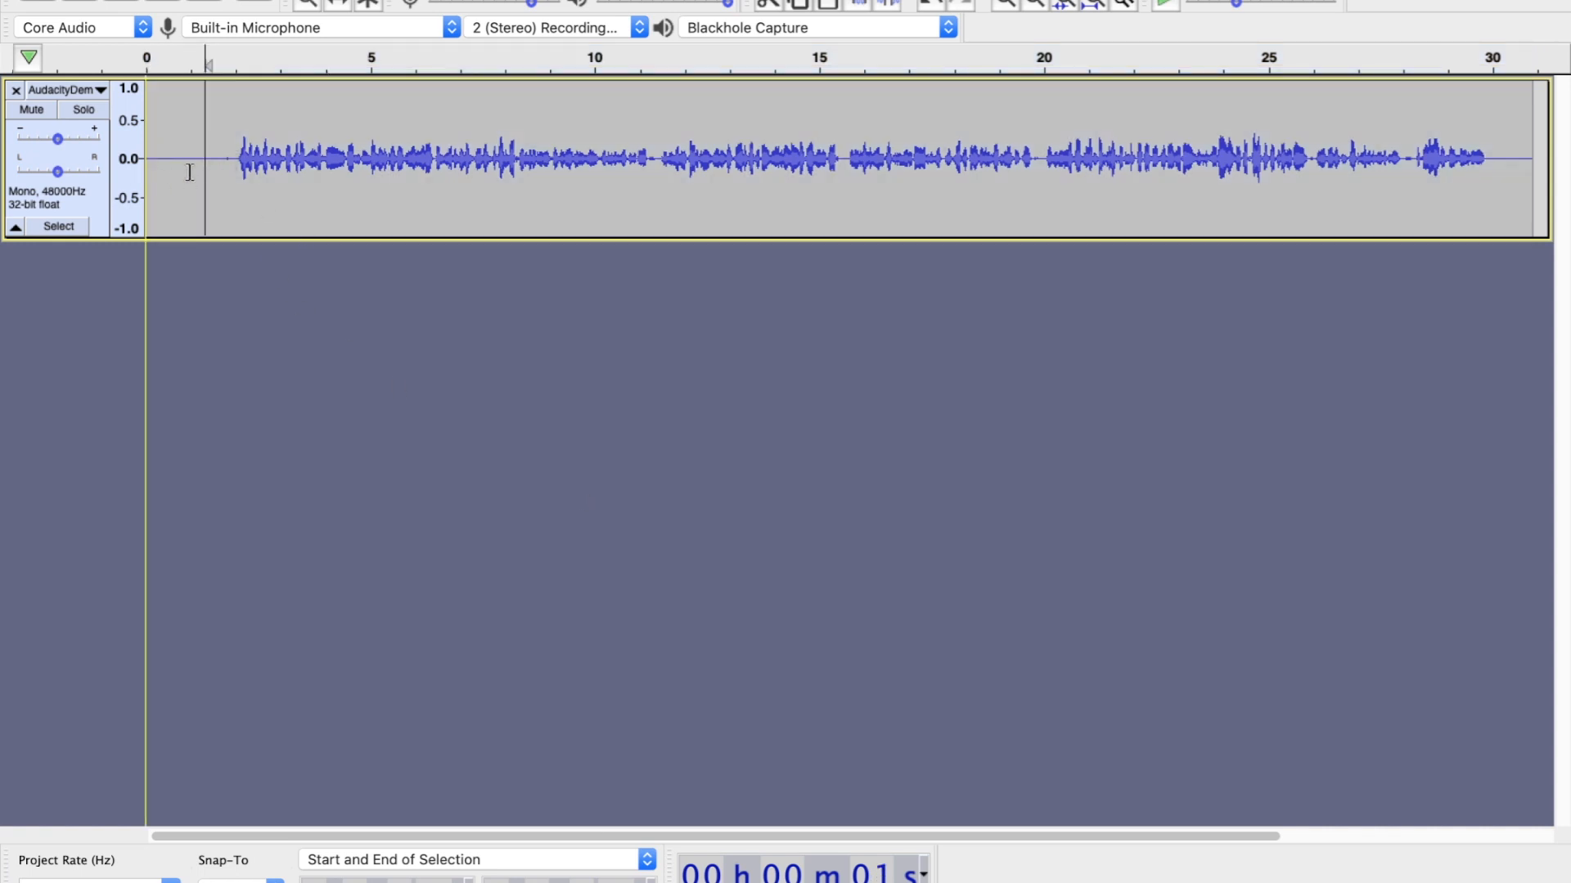
Select the speech from about 2 s to 30 s and open the Filter Curve EQ effect for it.
left_click(236, 164)
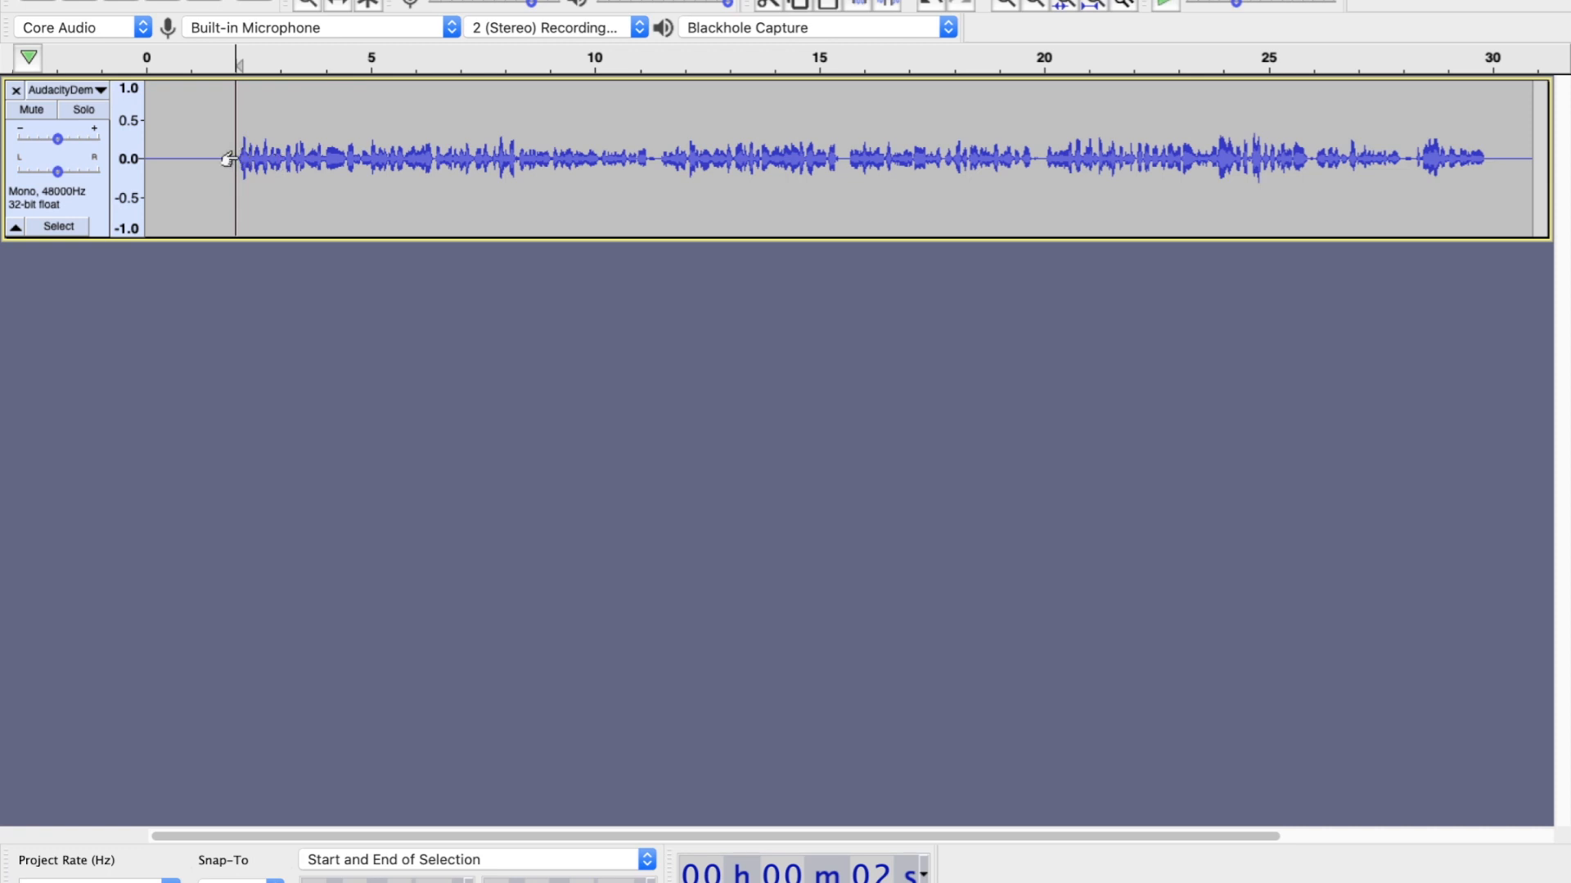
left_click_drag(228, 159, 1479, 221)
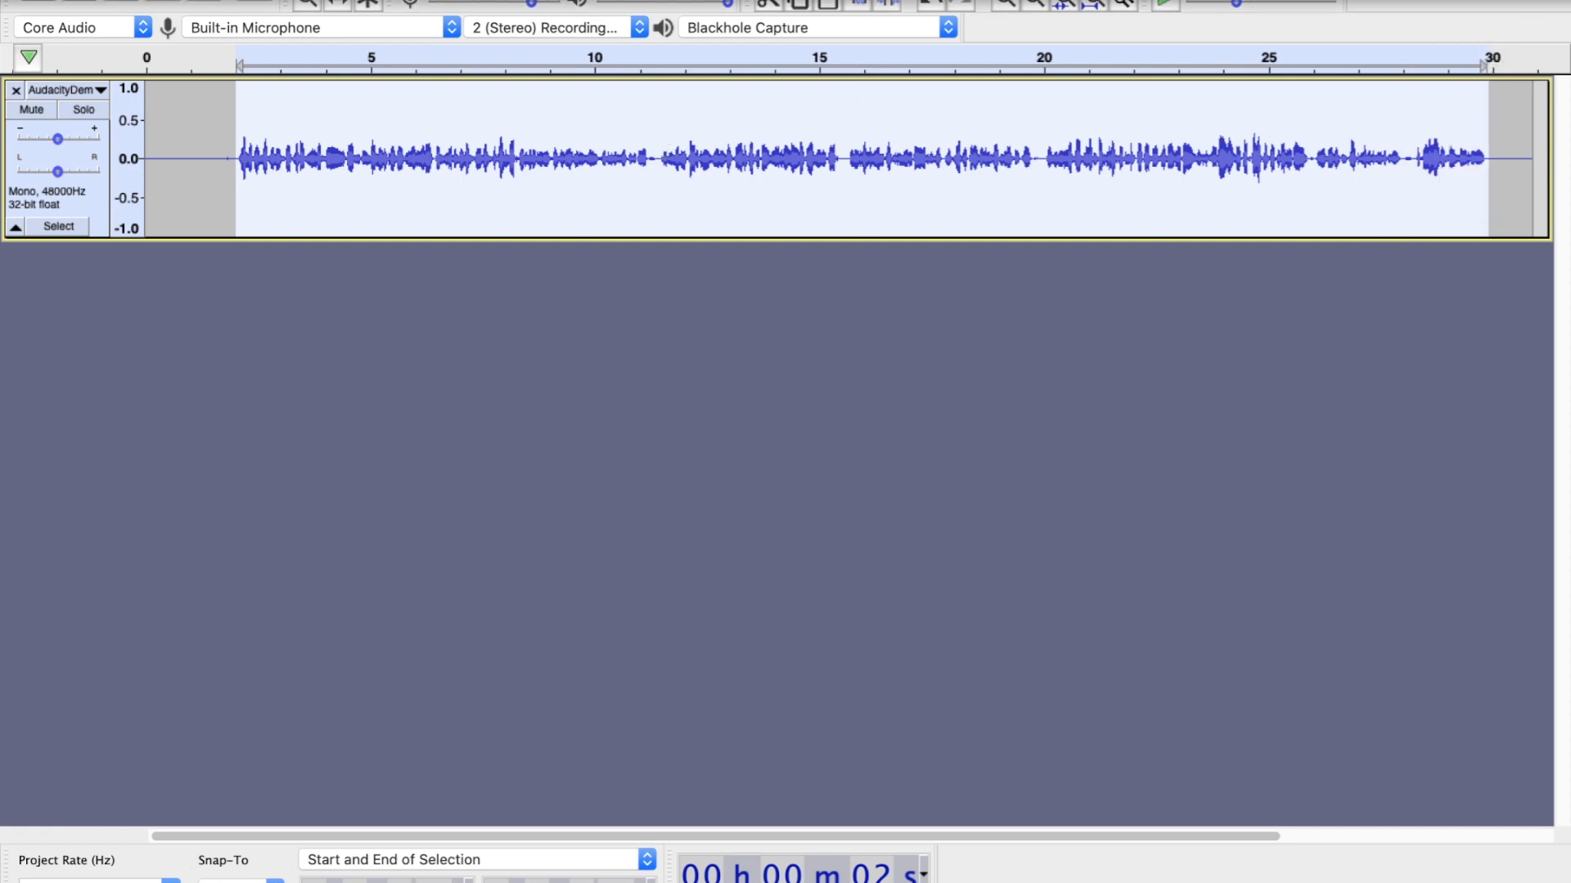
left_click(706, 306)
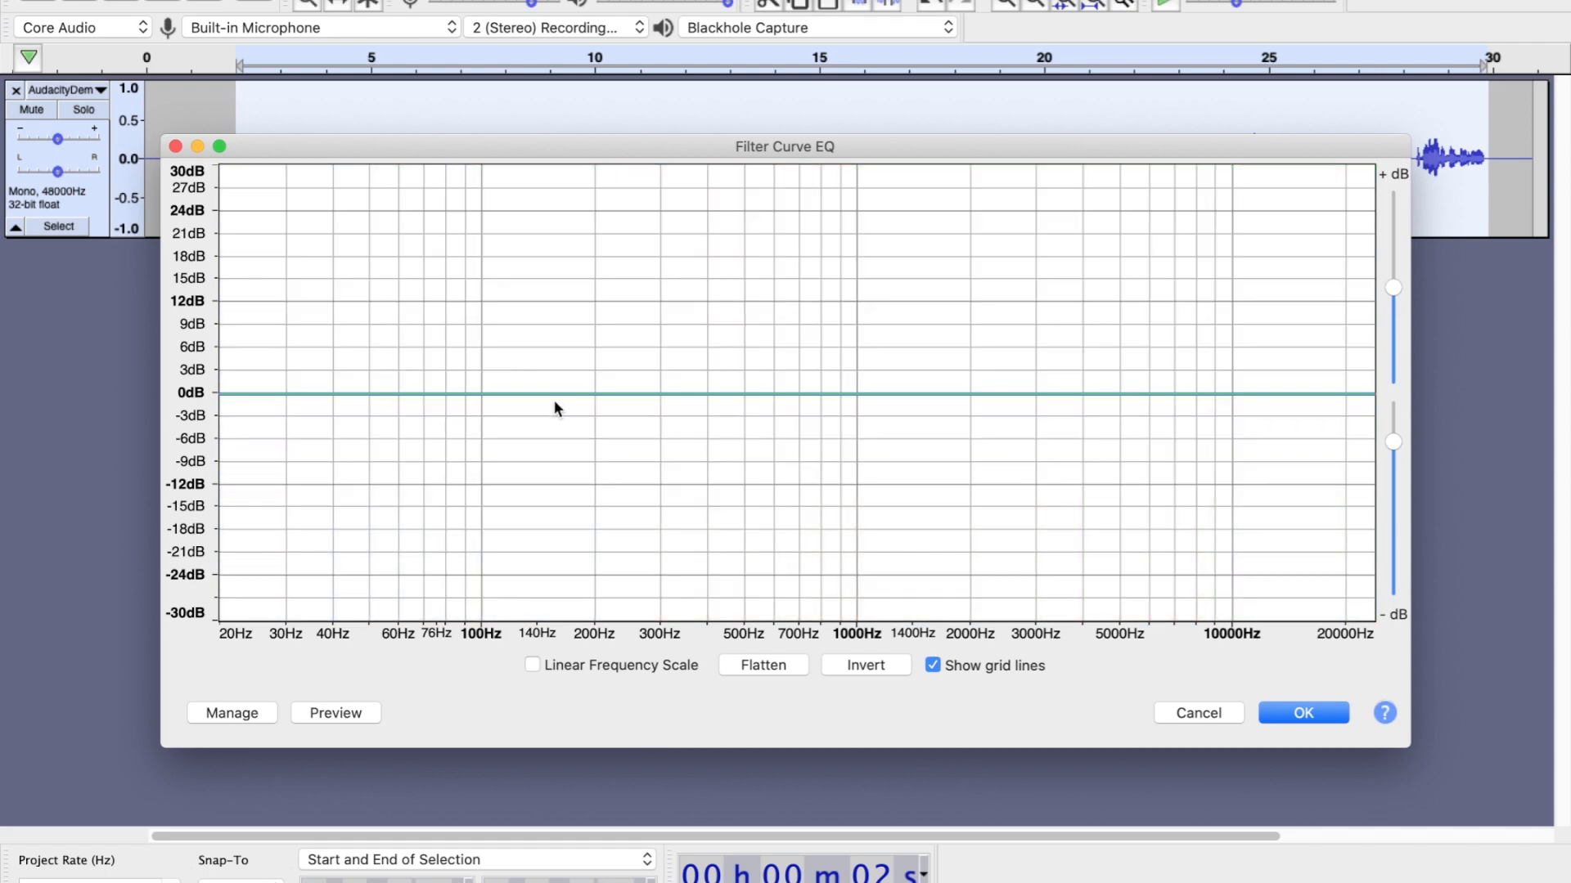
Shape the EQ curve to about +1 dB at 90 Hz, 0 dB at 250 Hz, -2.5 dB at 800 Hz and -0.5 dB at 4 kHz, and preview it.
left_click(553, 393)
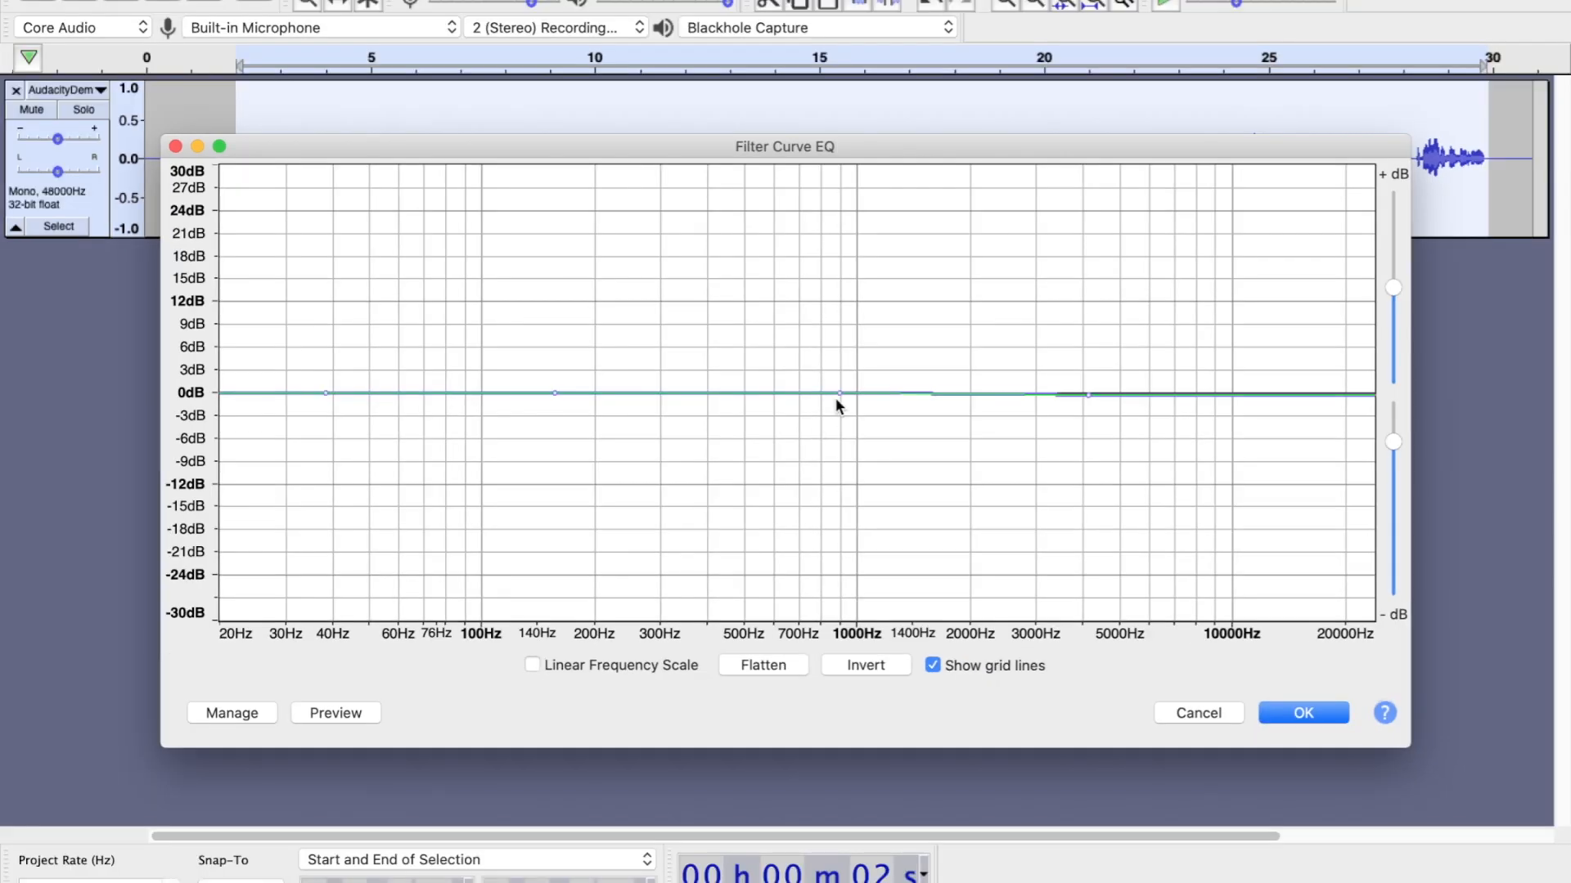
mouse_move(839, 391)
left_mouse_down()
mouse_move(847, 306)
mouse_move(855, 462)
mouse_move(856, 342)
mouse_move(858, 424)
mouse_move(820, 427)
mouse_move(818, 411)
left_mouse_up()
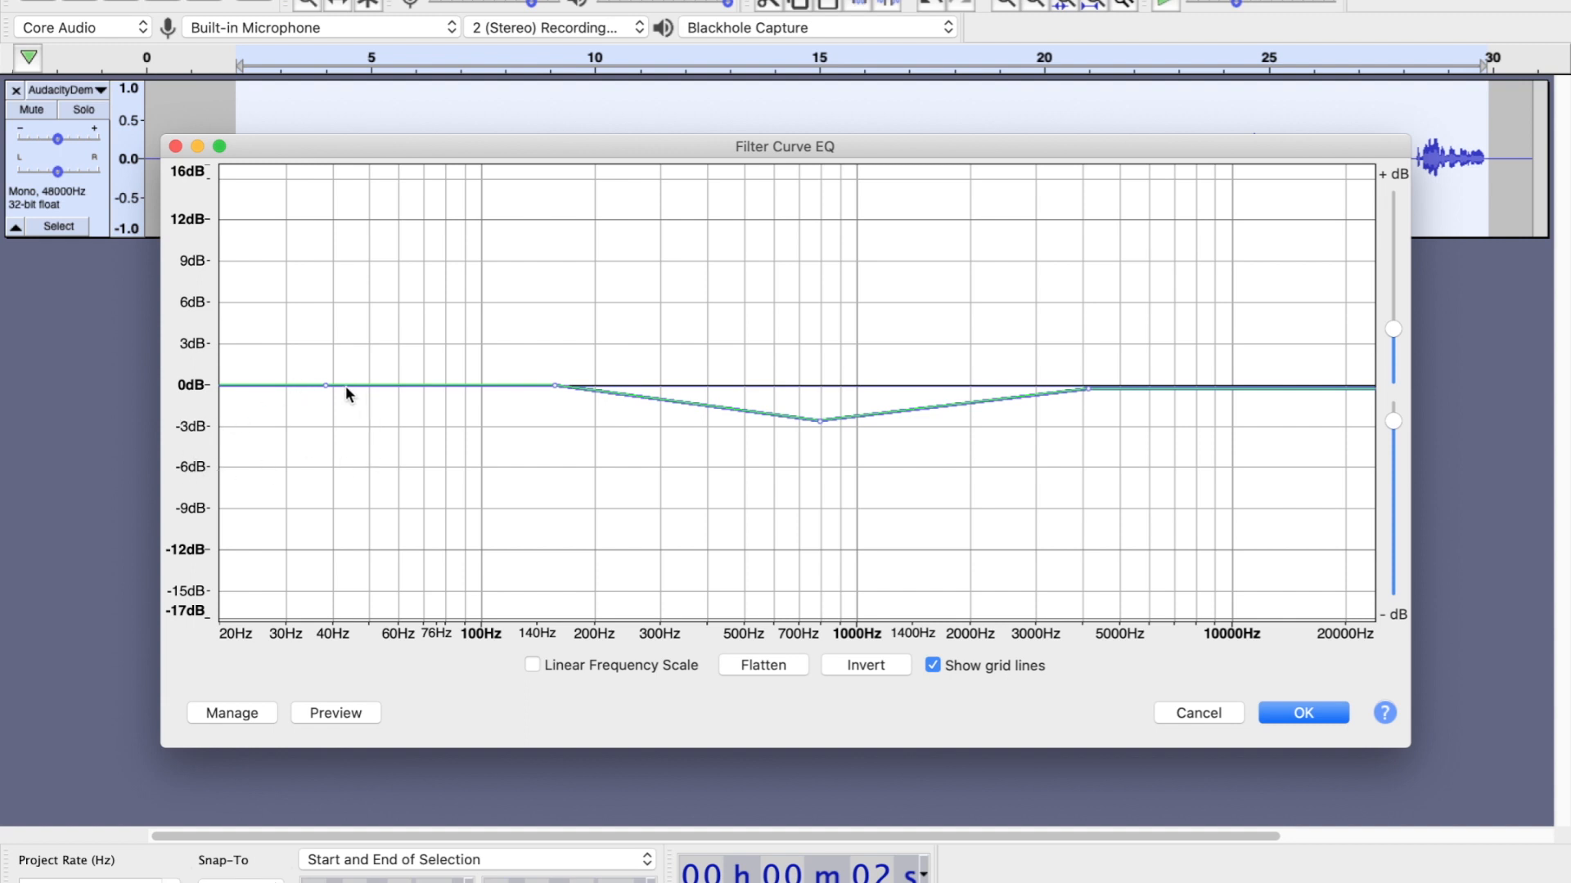
left_click_drag(324, 384, 459, 375)
left_click_drag(558, 384, 630, 383)
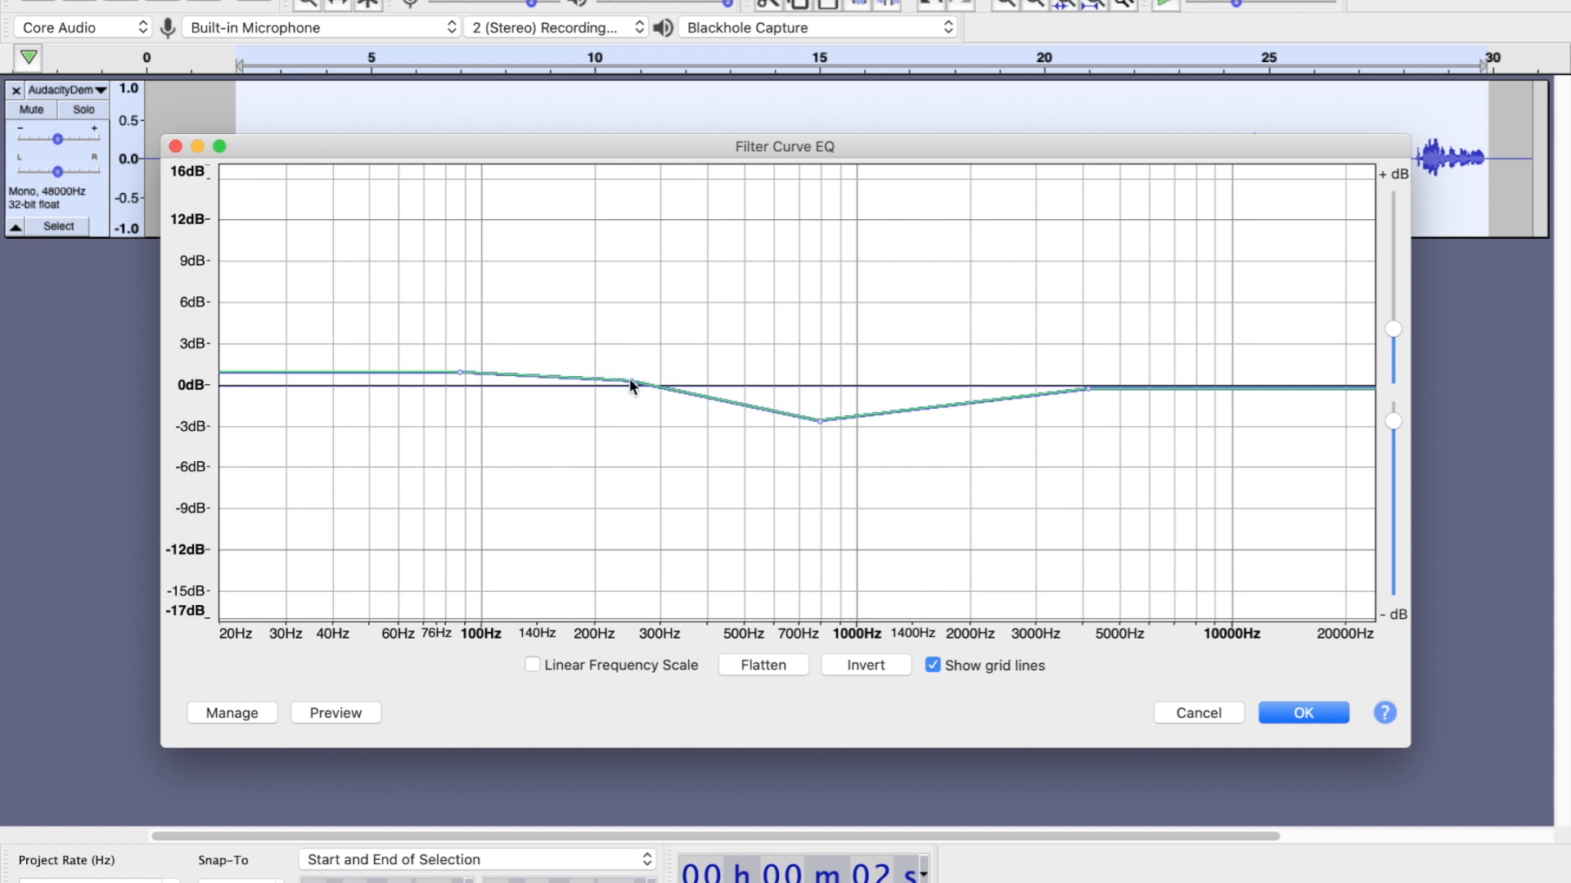
left_click_drag(1088, 388, 1088, 393)
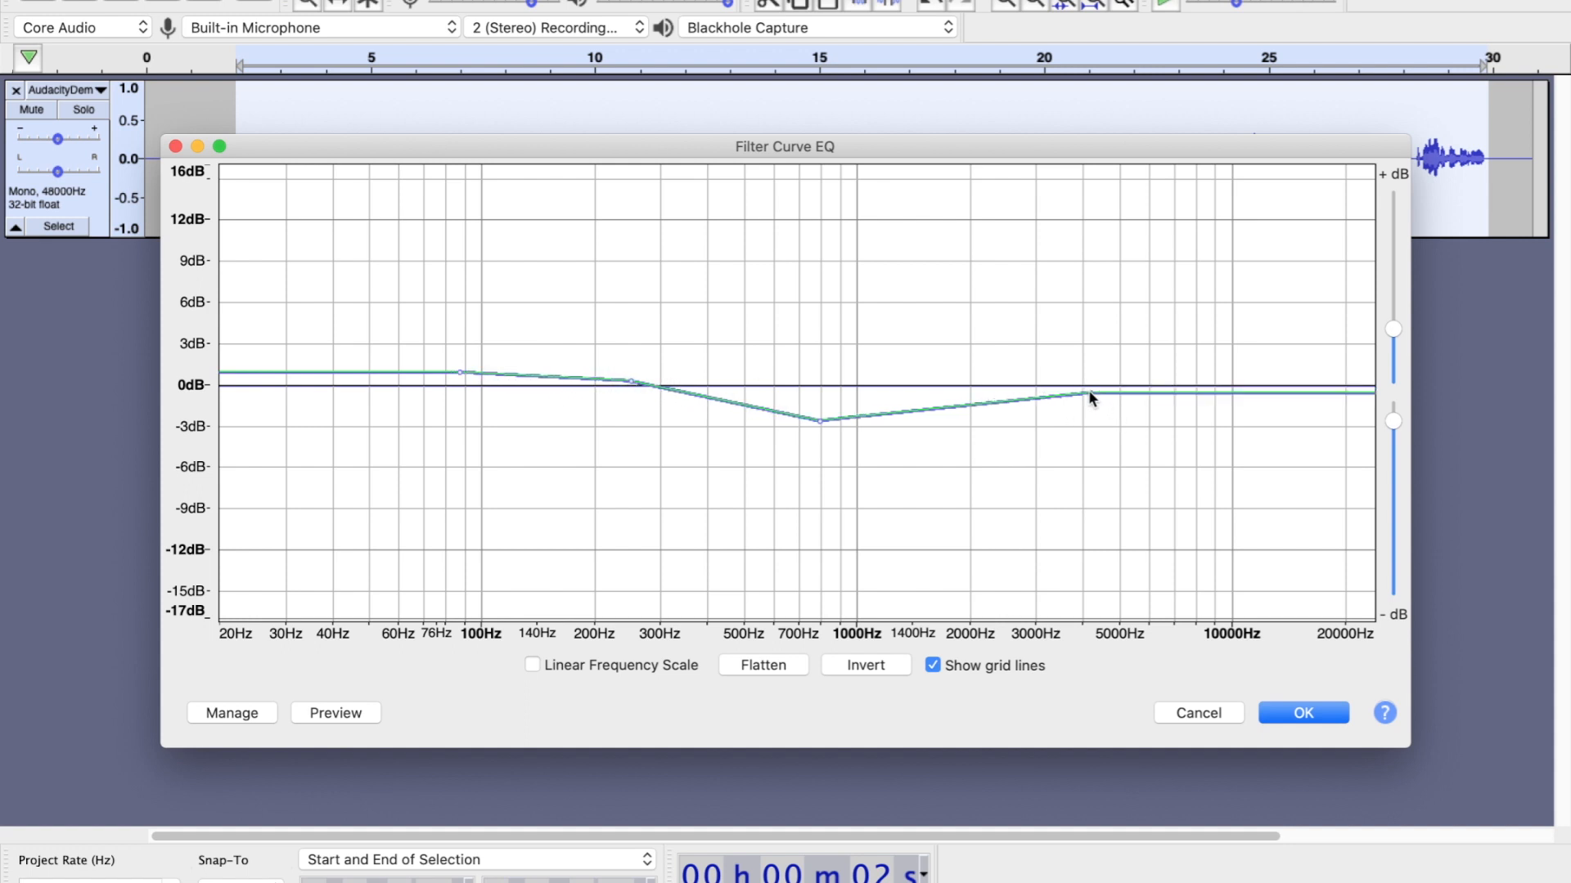
left_click(339, 713)
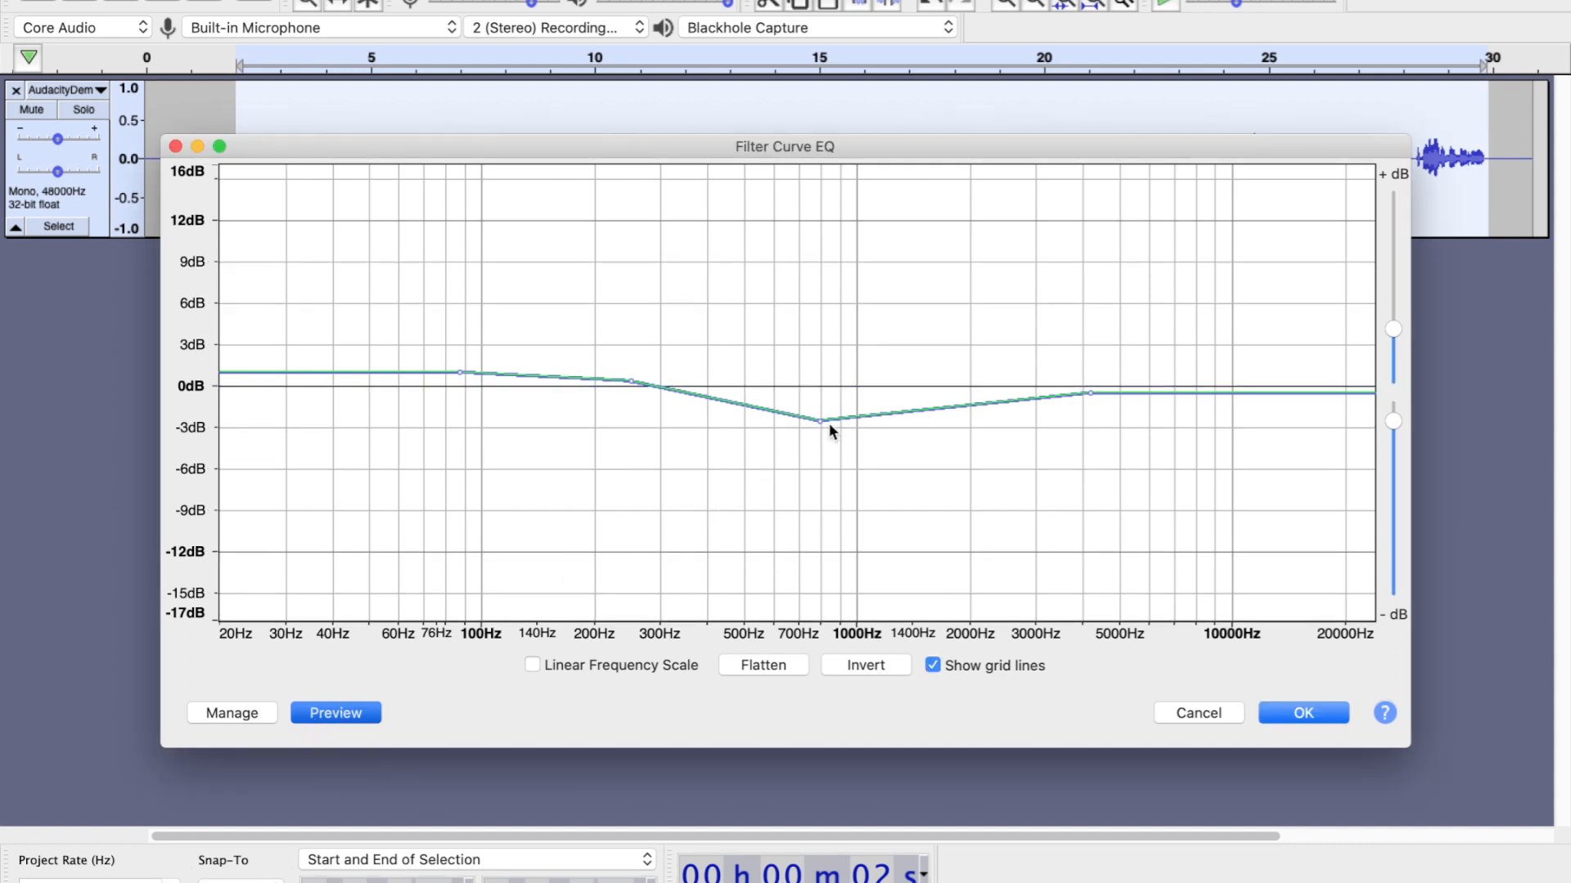
Lower the EQ curve to about -3.5 dB at 500 Hz and -4 dB at 800 Hz and 2 kHz, and preview the sound.
left_click_drag(818, 420, 823, 439)
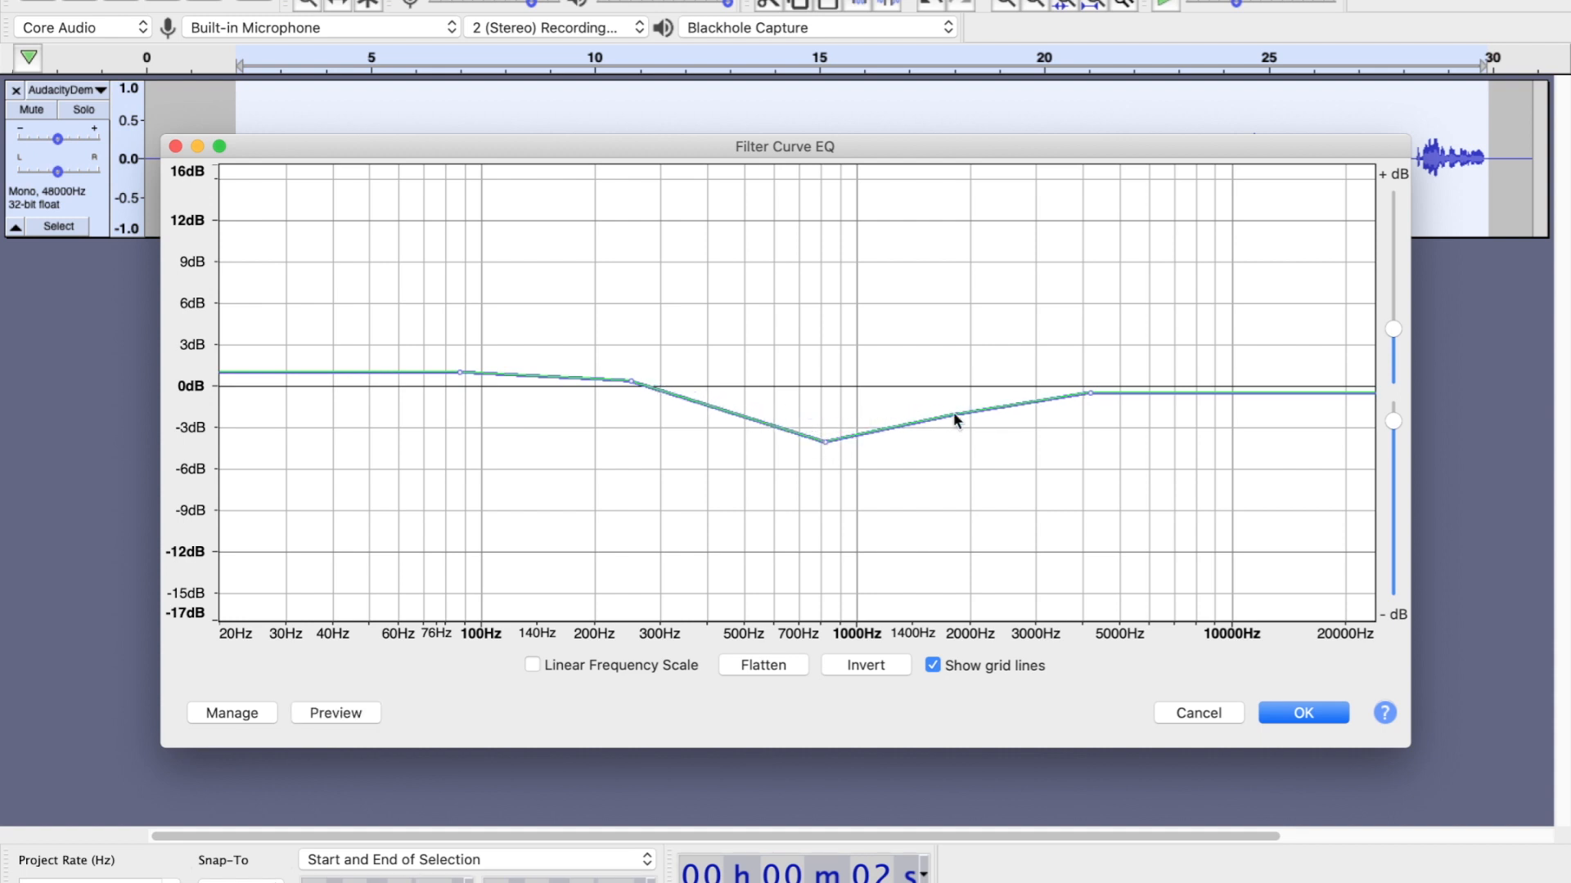
left_click_drag(953, 414, 978, 440)
left_click(343, 711)
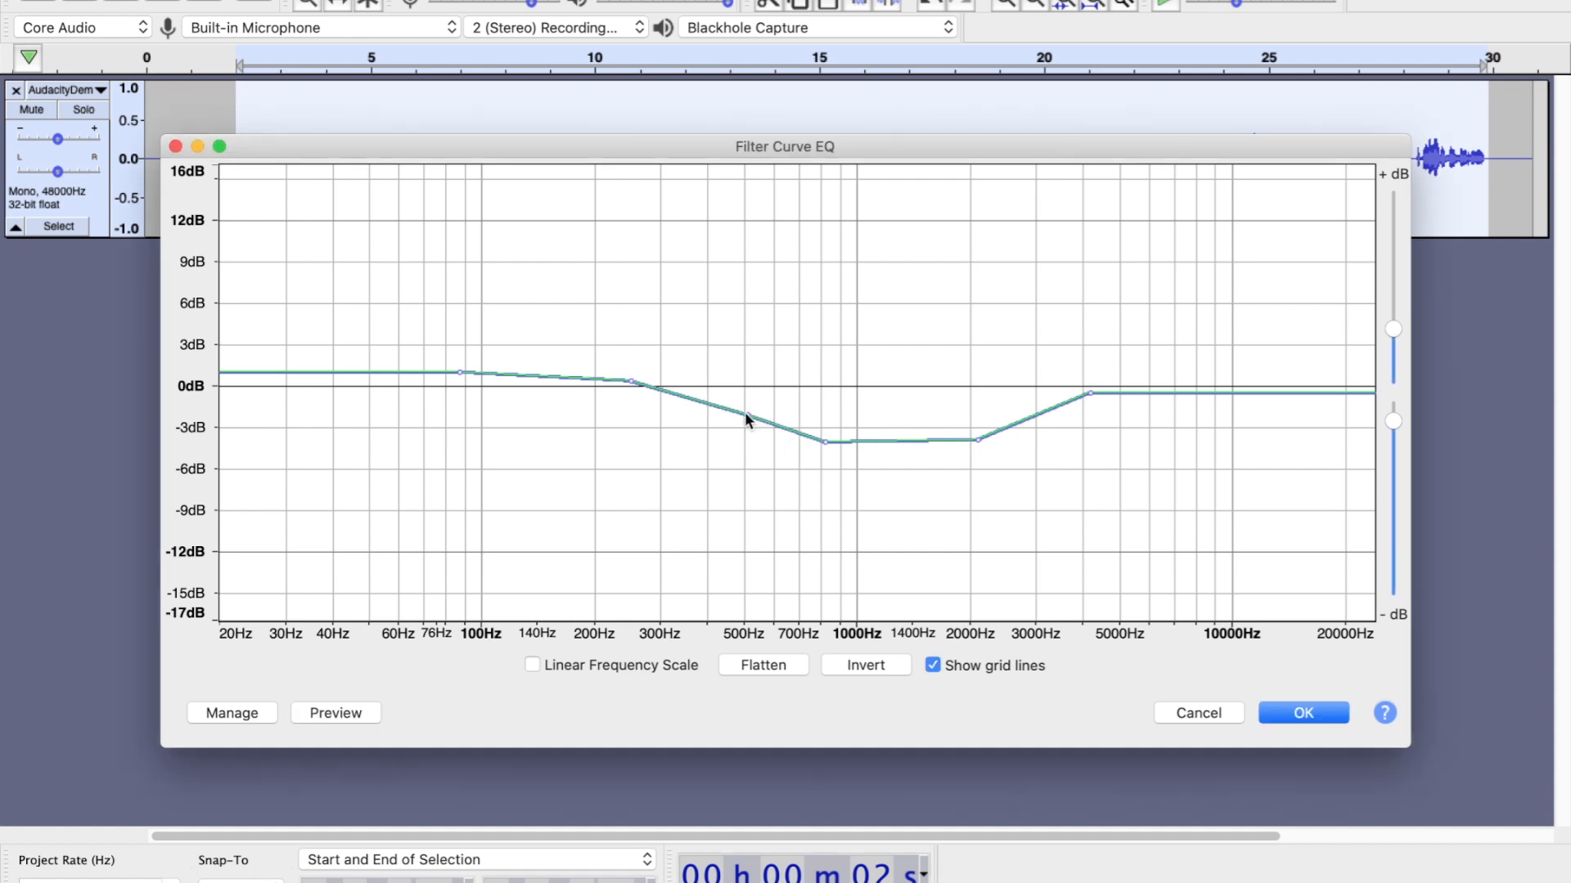
left_click_drag(734, 429, 744, 432)
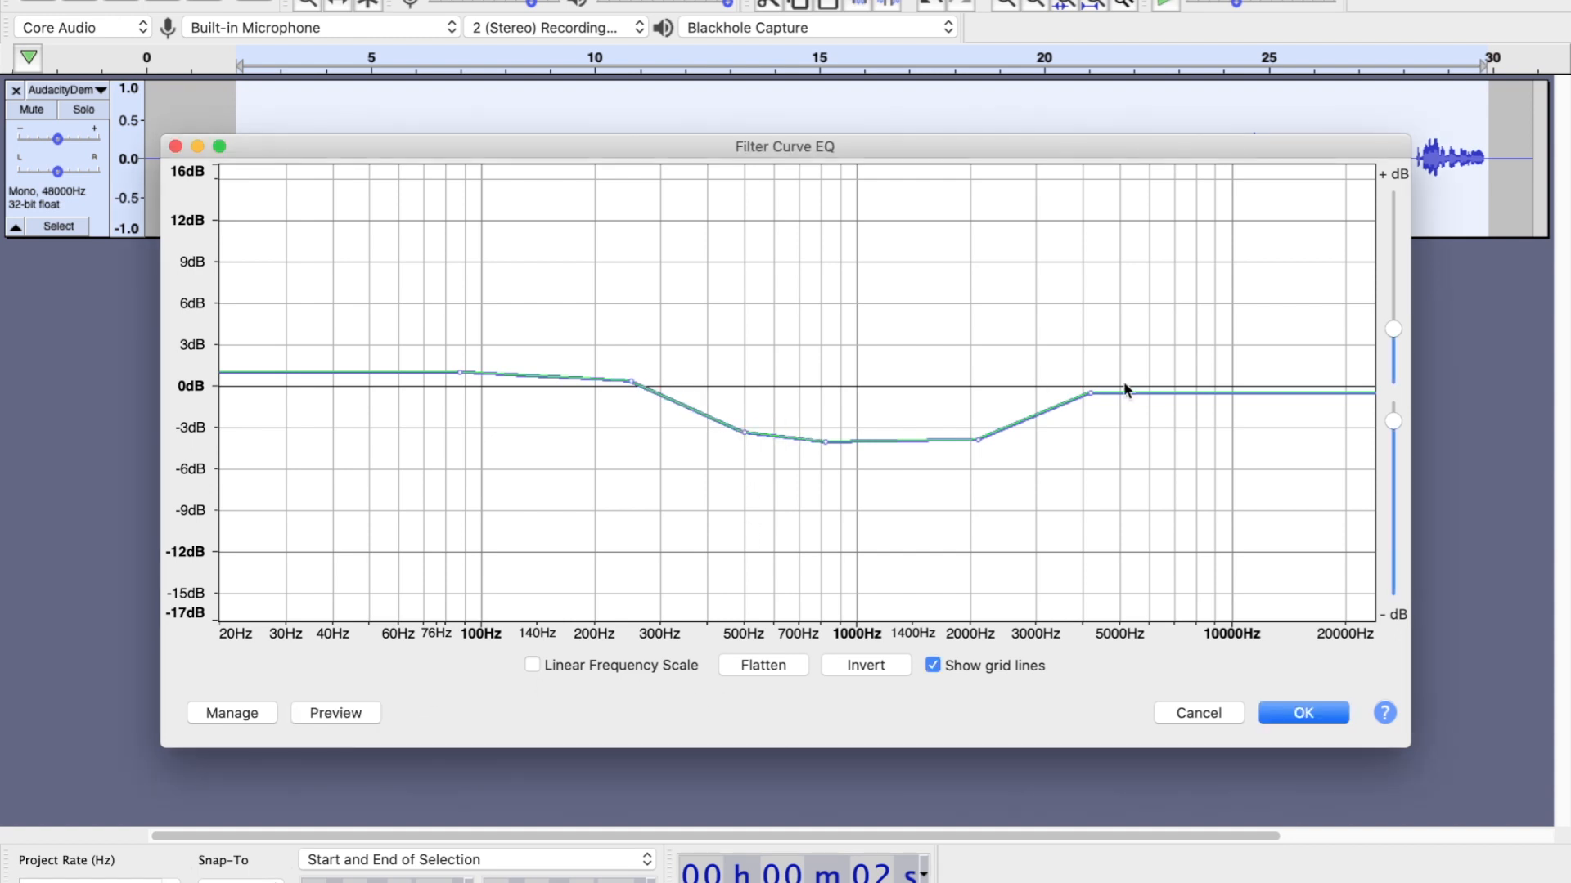
Shape a dip of about -6 dB at 3.6 kHz with the curve back at about -0.5 dB by 6 kHz, and preview it.
left_click_drag(1122, 381, 1073, 536)
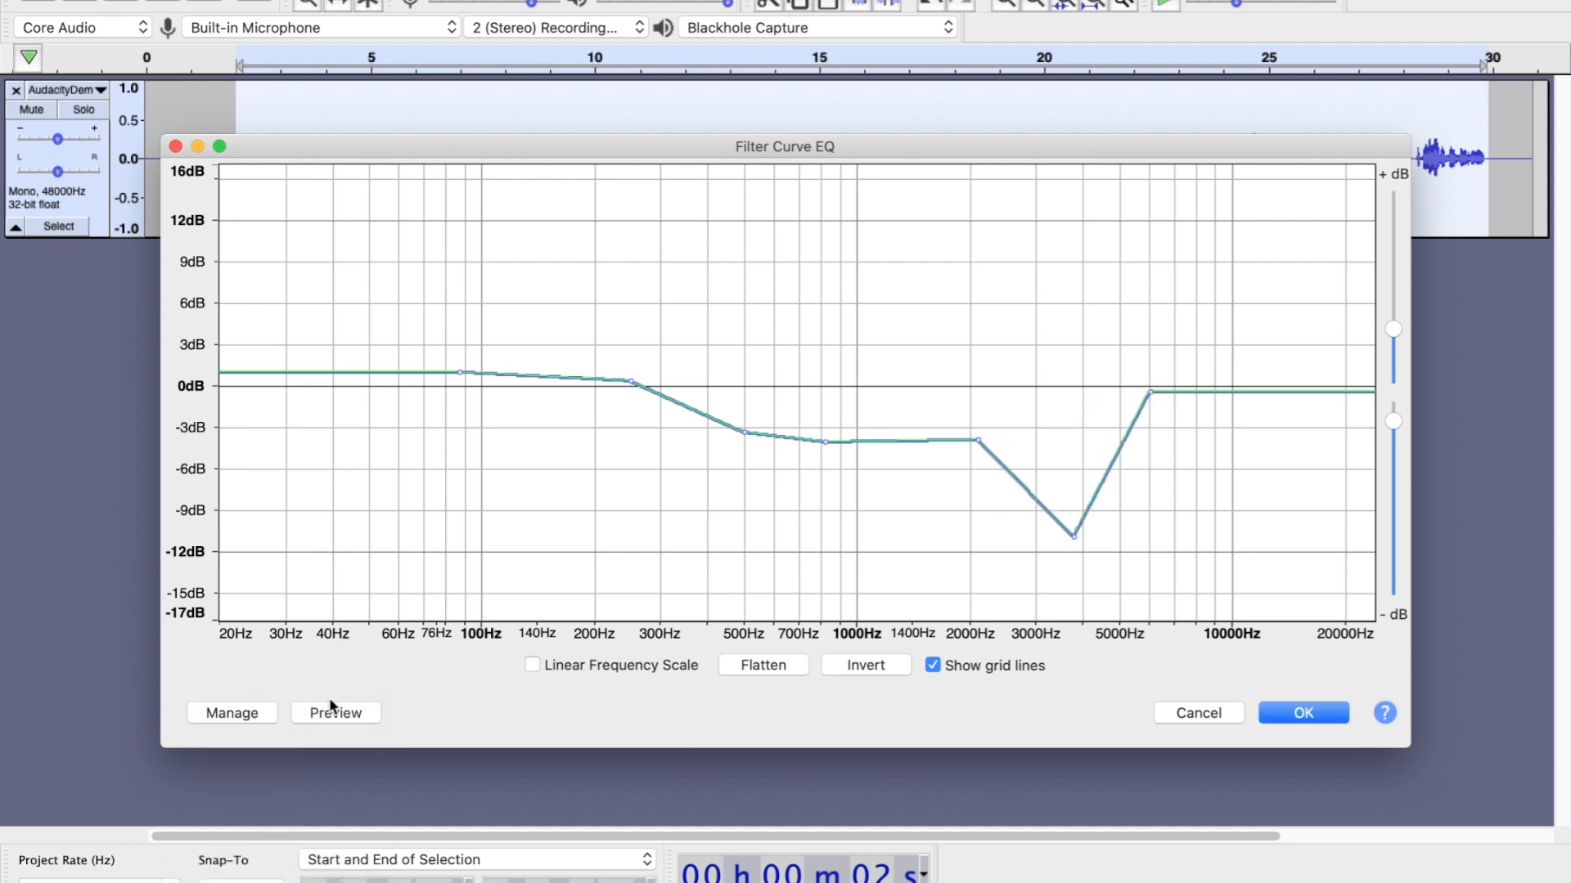
left_click(335, 712)
left_click_drag(1073, 536, 1066, 472)
left_click(360, 713)
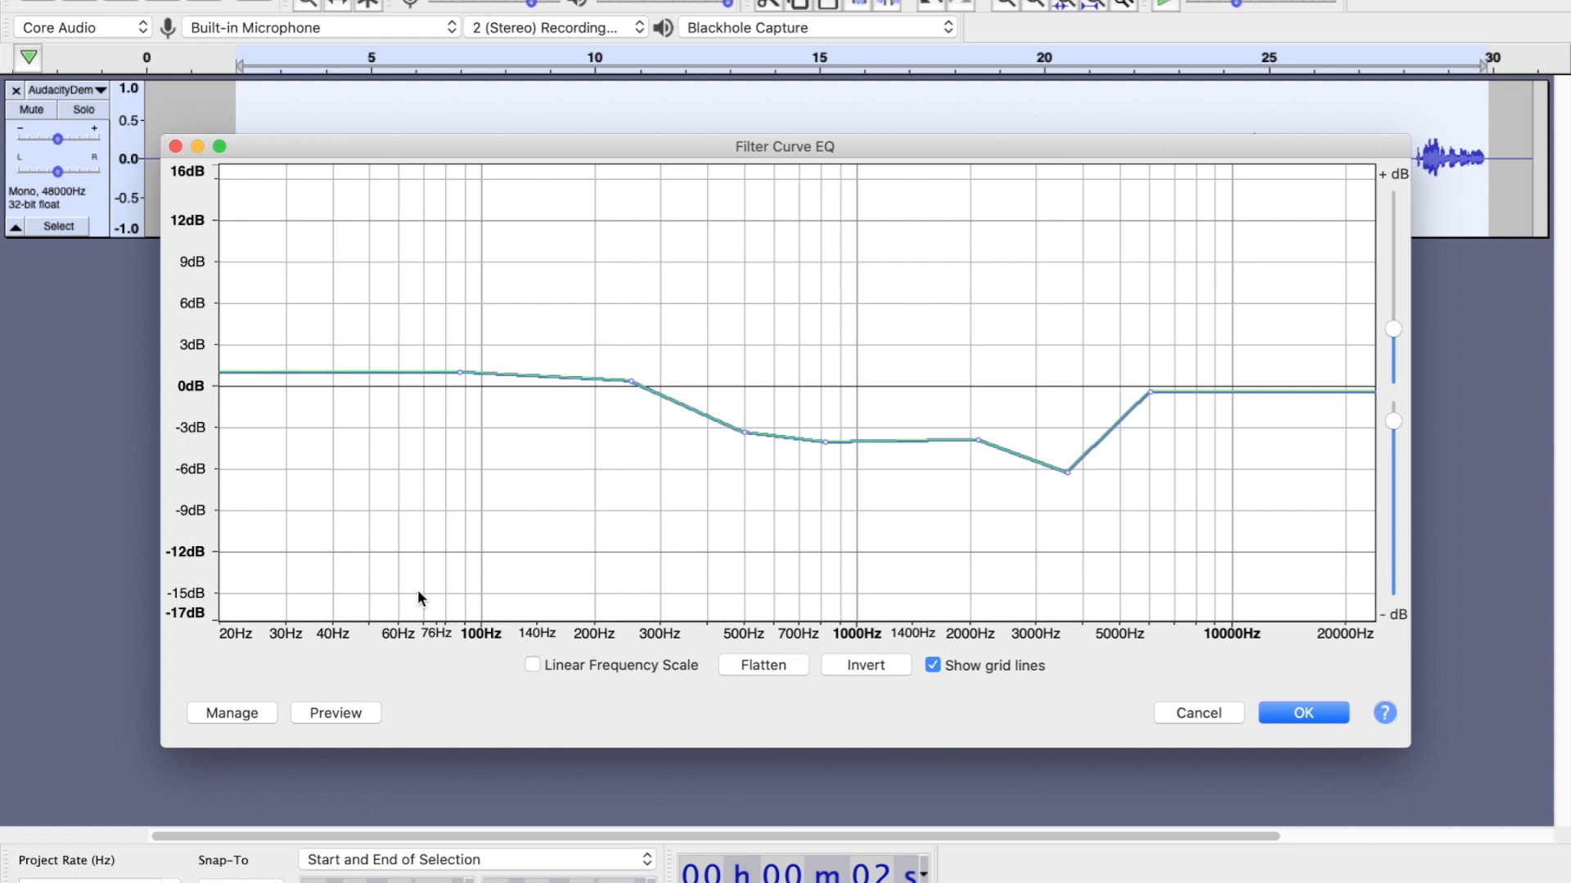
View the EQ preset options without choosing any, and apply the curve to the selected speech.
left_click(247, 711)
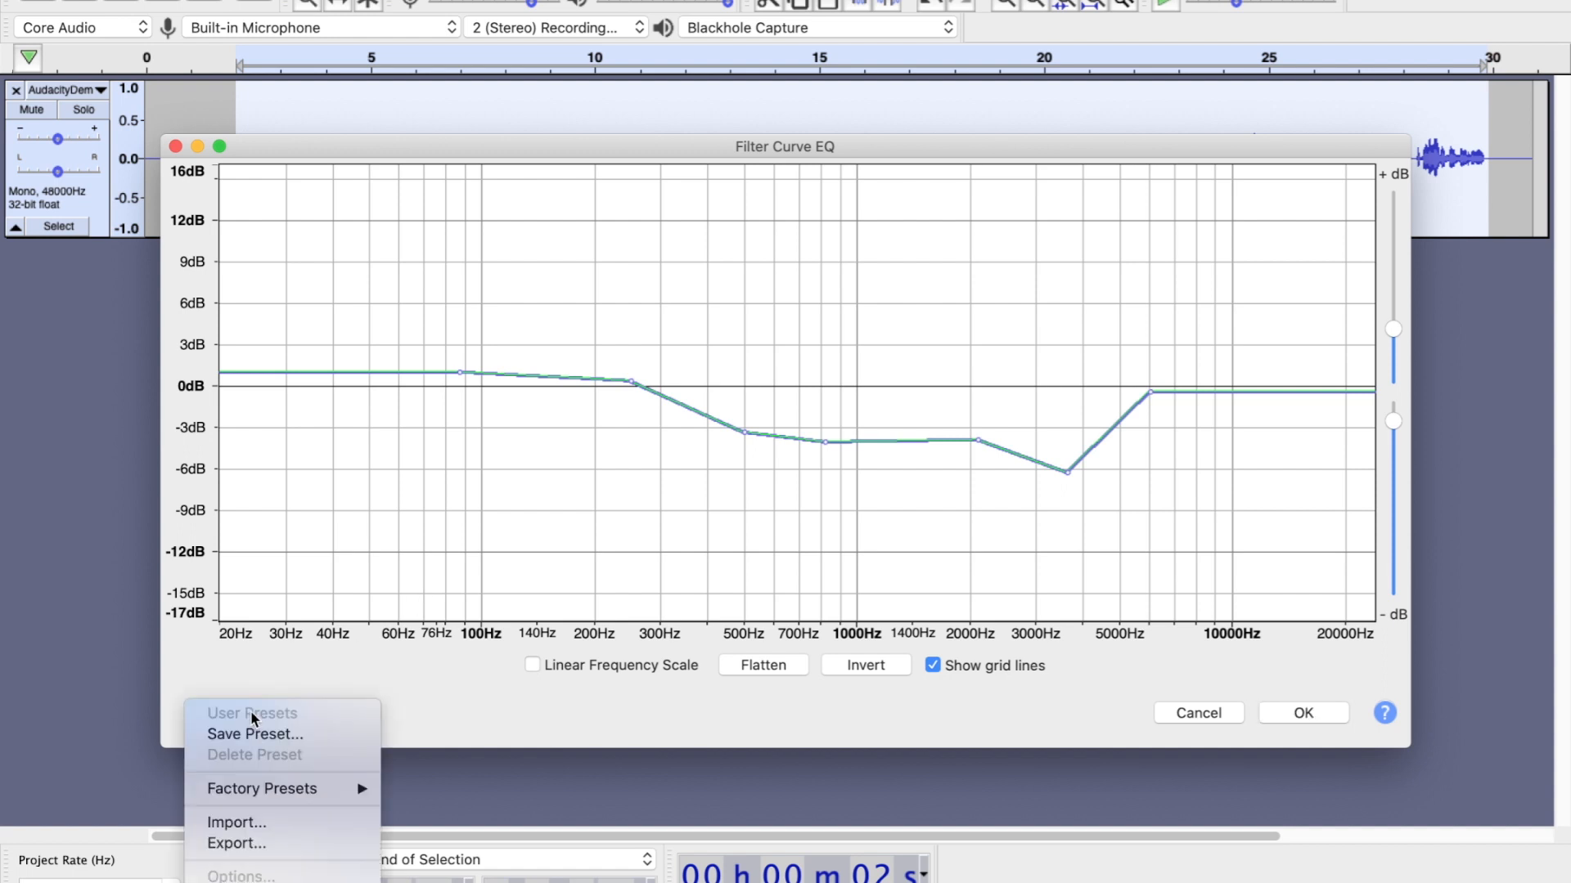
left_click(305, 676)
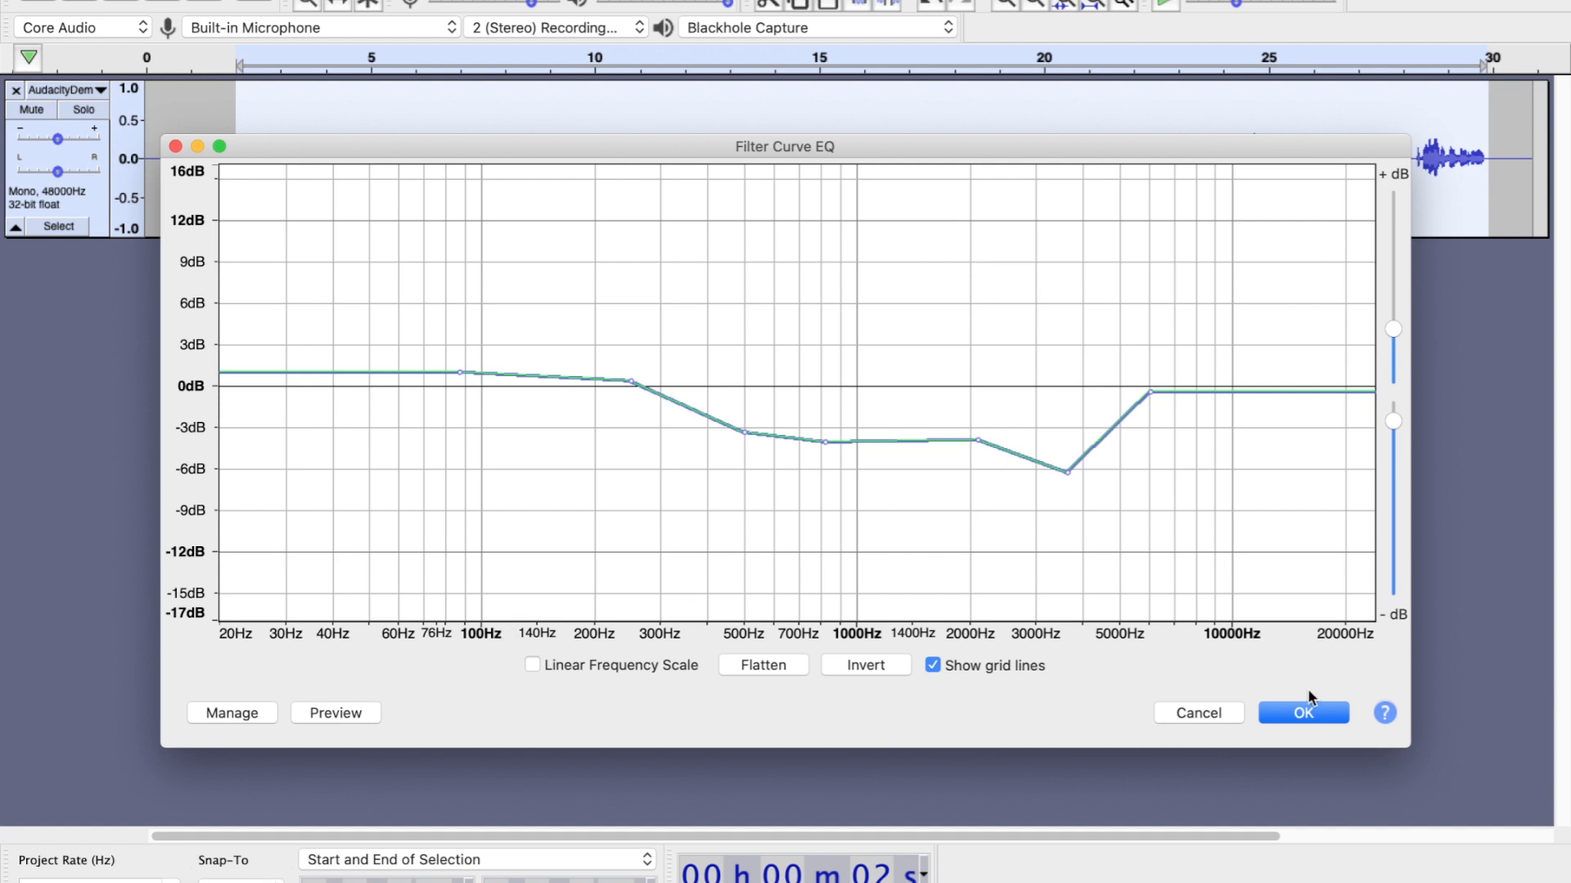
left_click(1321, 717)
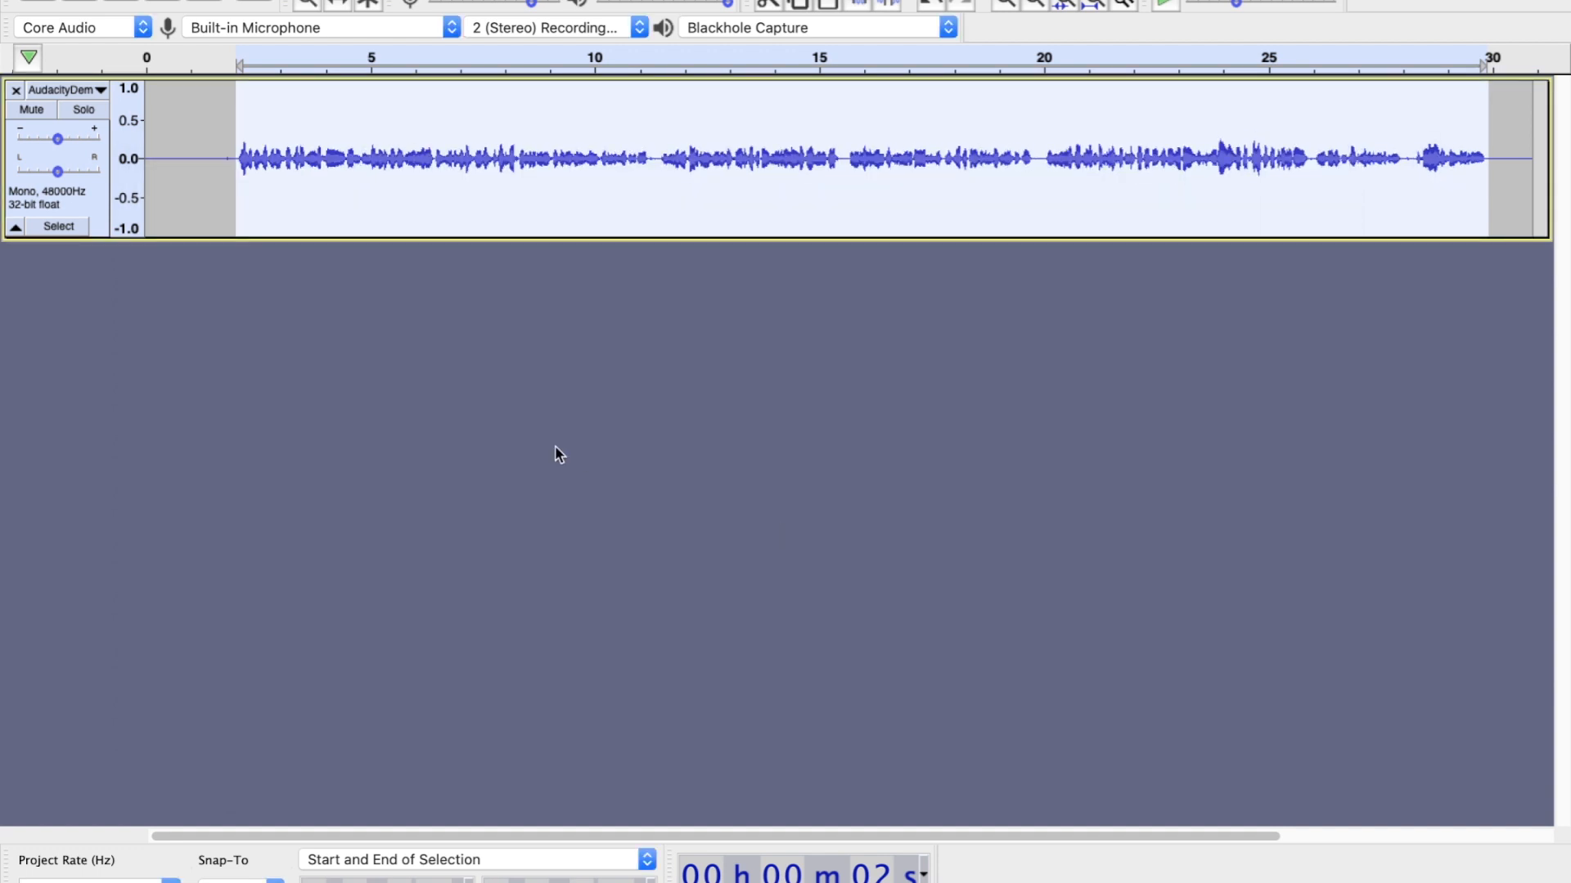
Play the equalized speech from about 2 s to check the result.
left_click(253, 164)
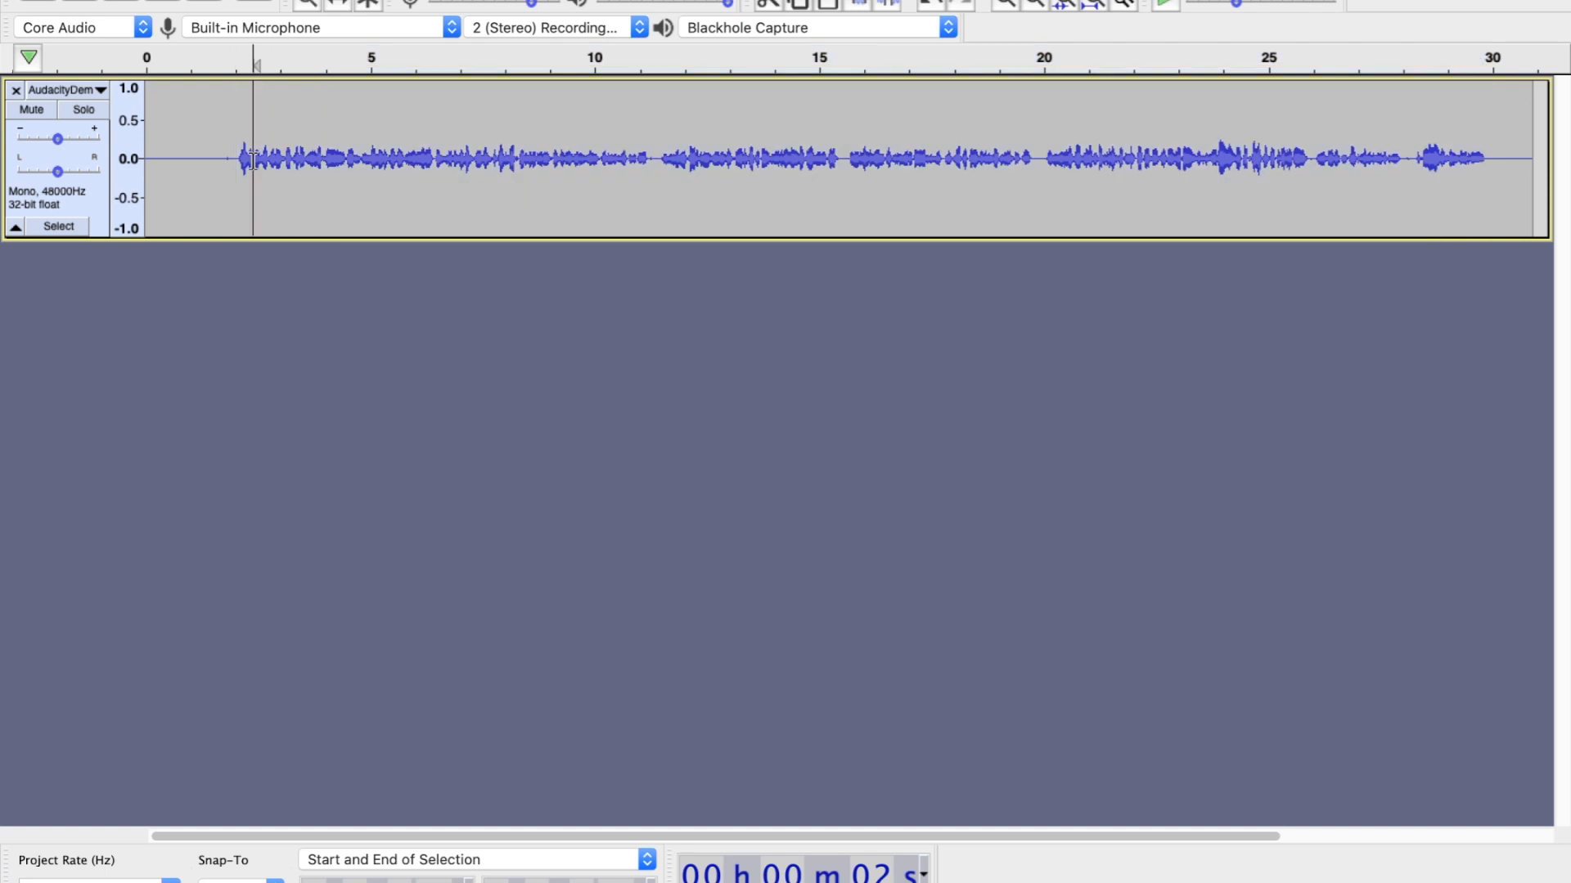
left_click(234, 153)
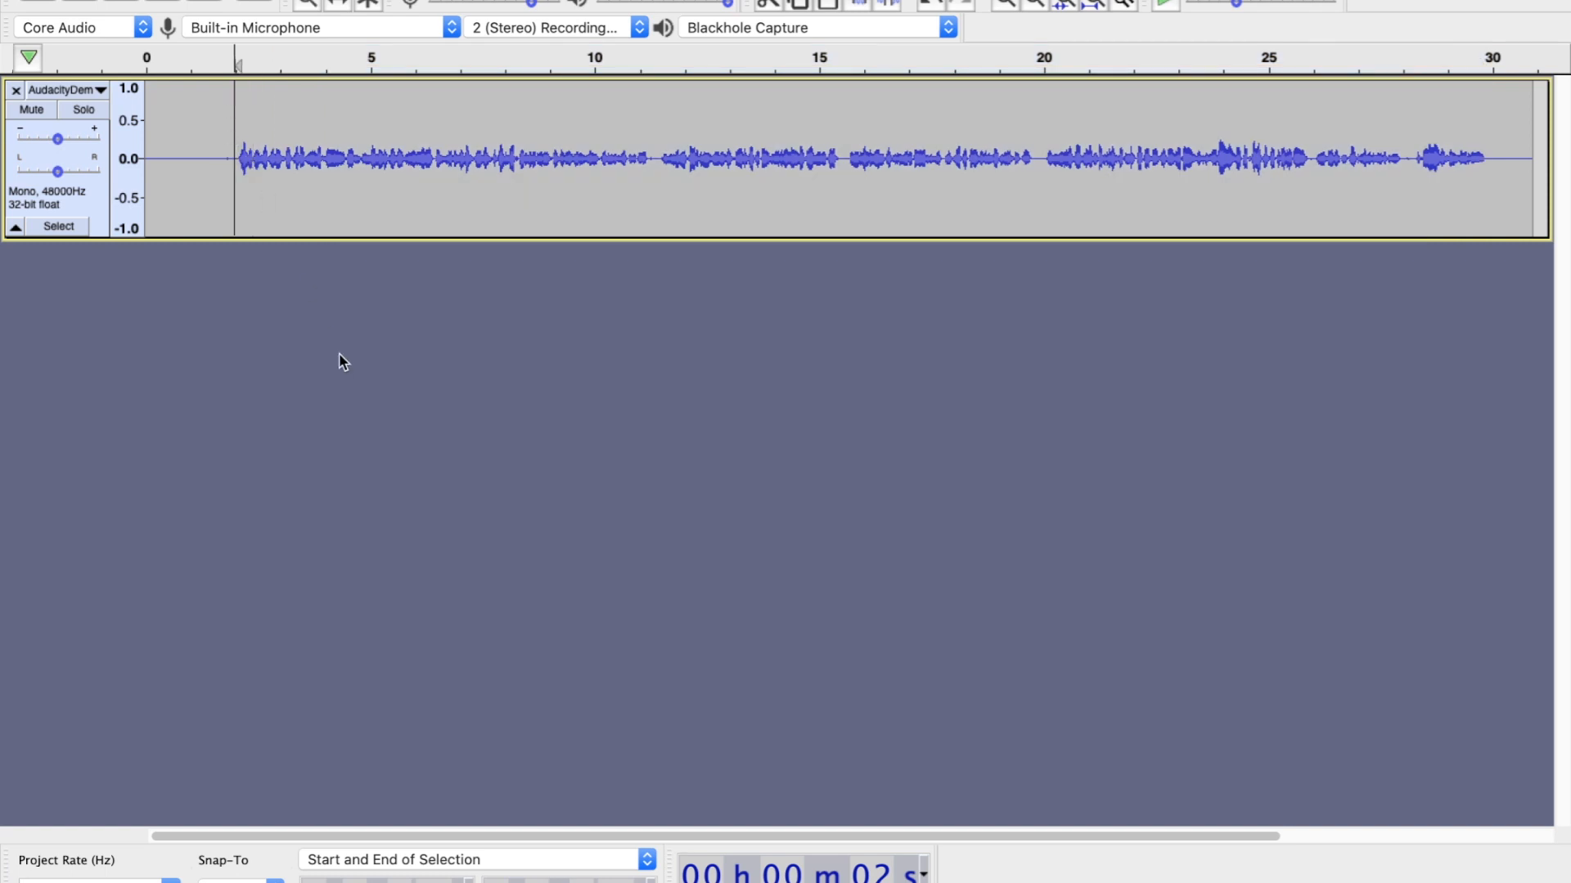
key("space")
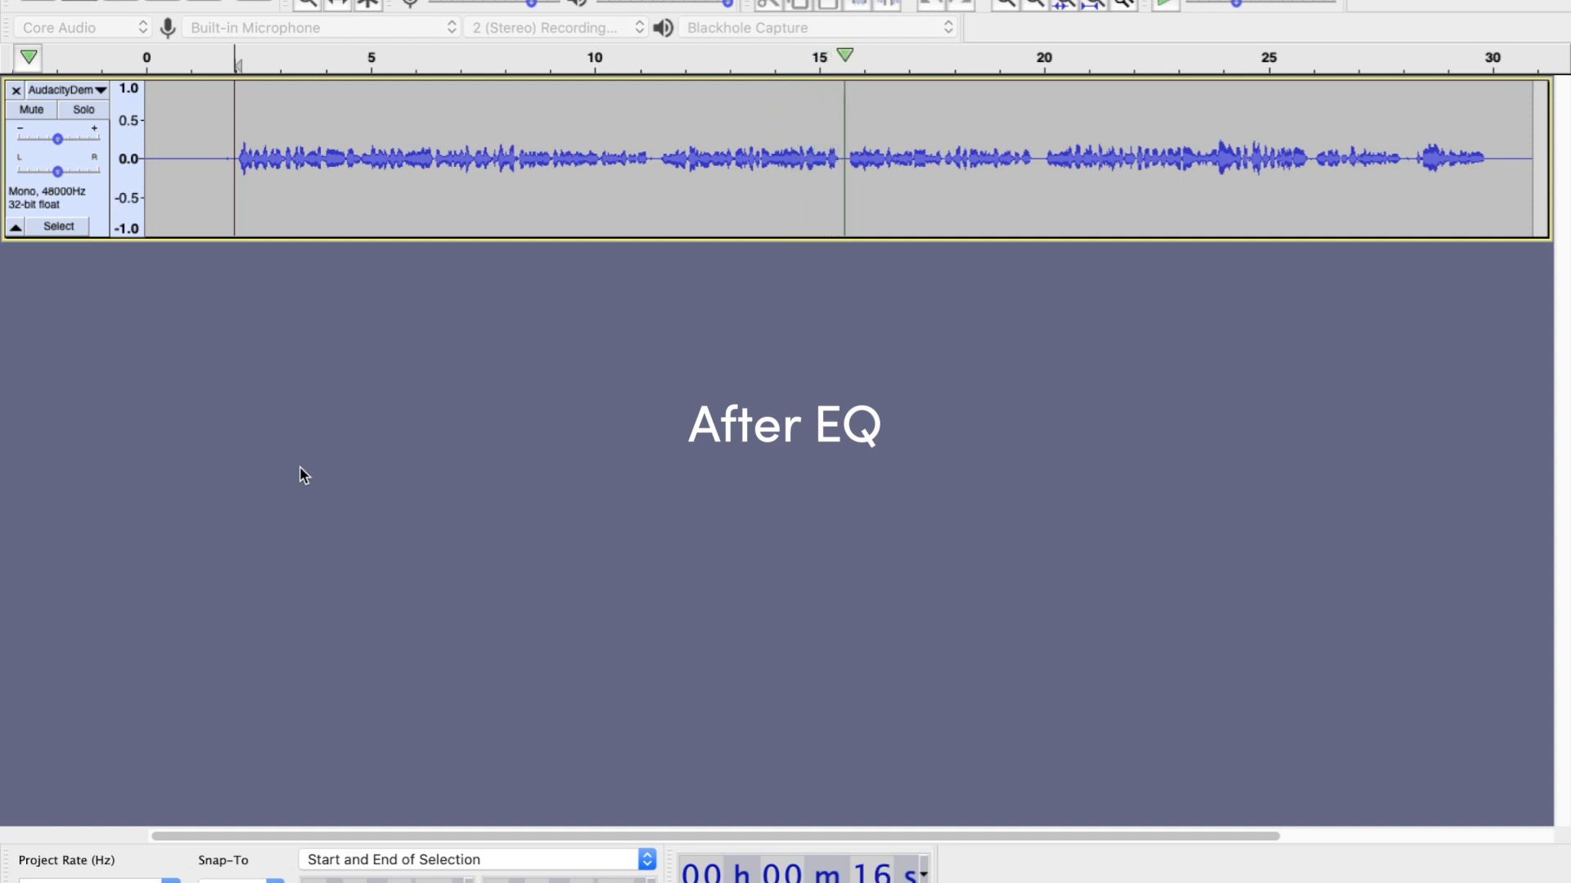
key("space")
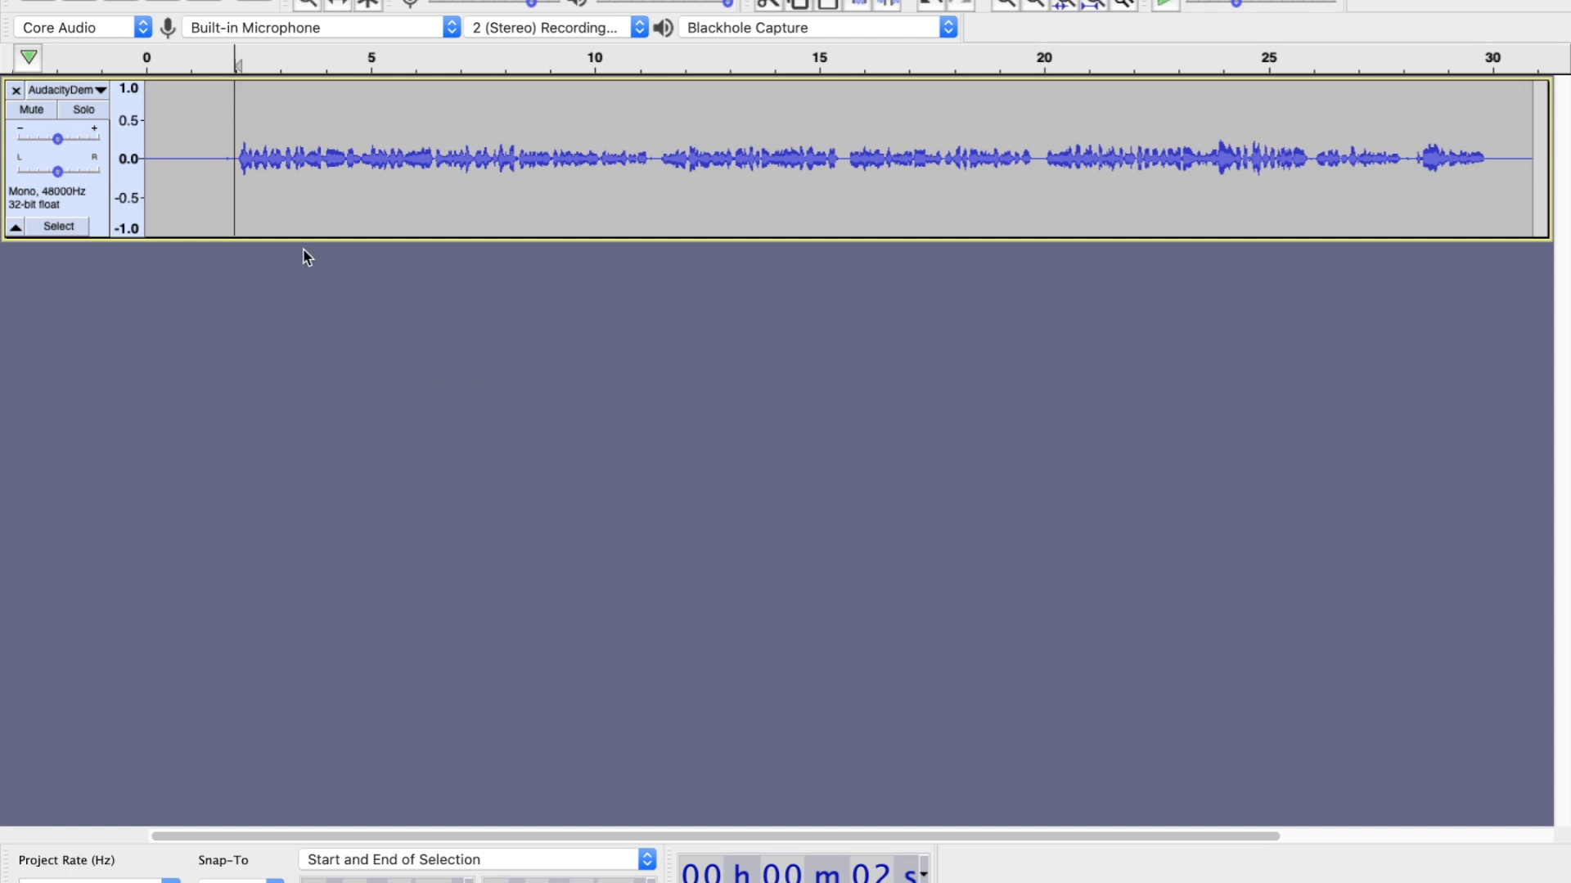
Select the speech from about 2 s to 30 s and open the Compressor effect for it.
double_click(250, 194)
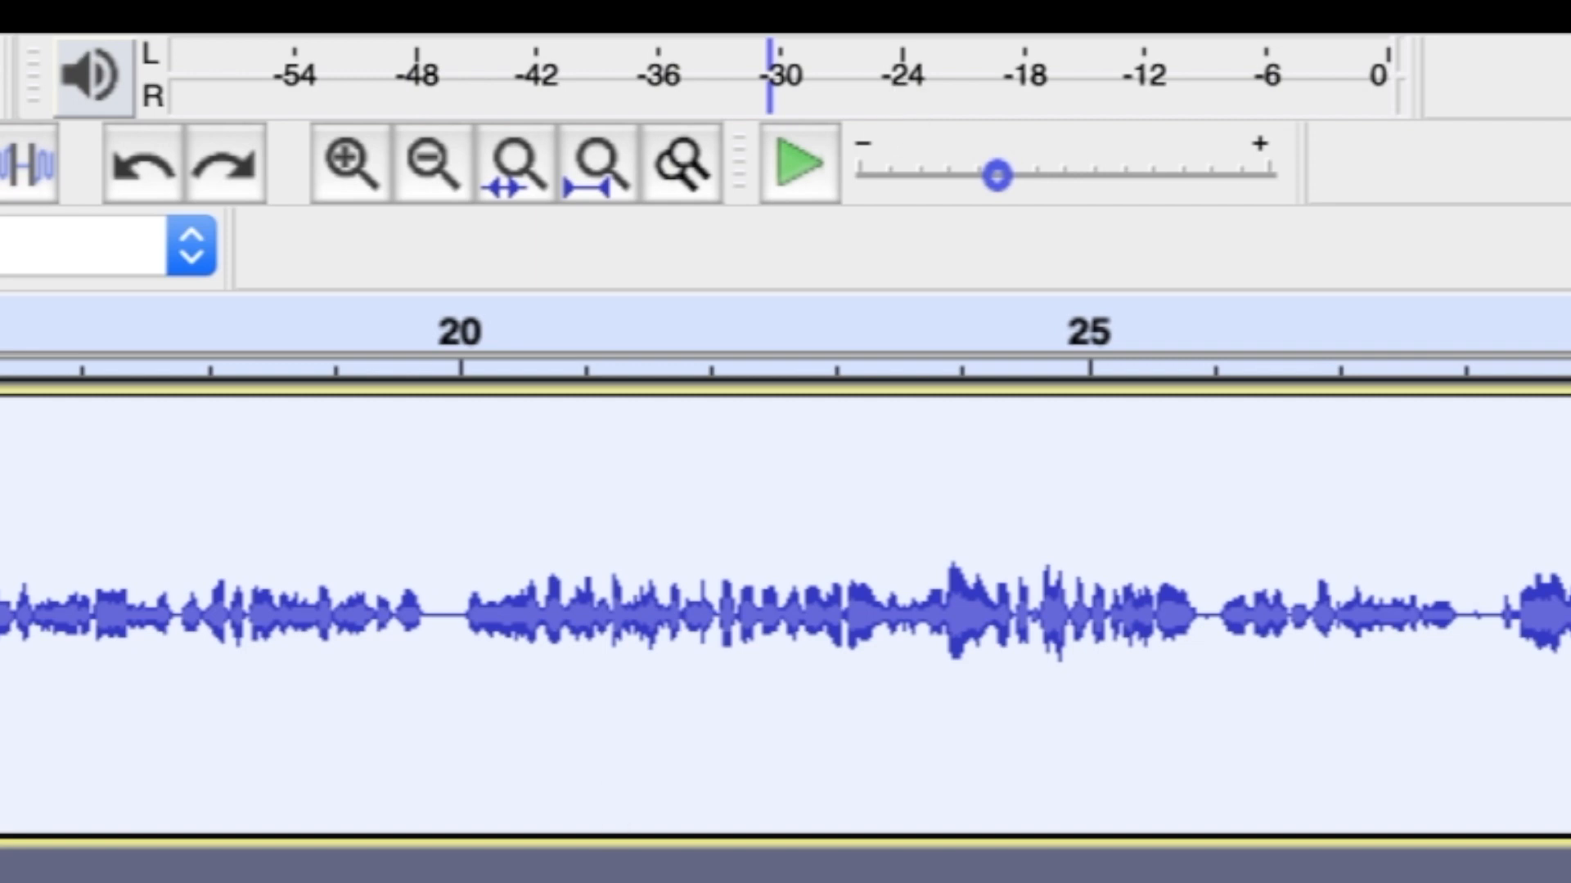
key("space")
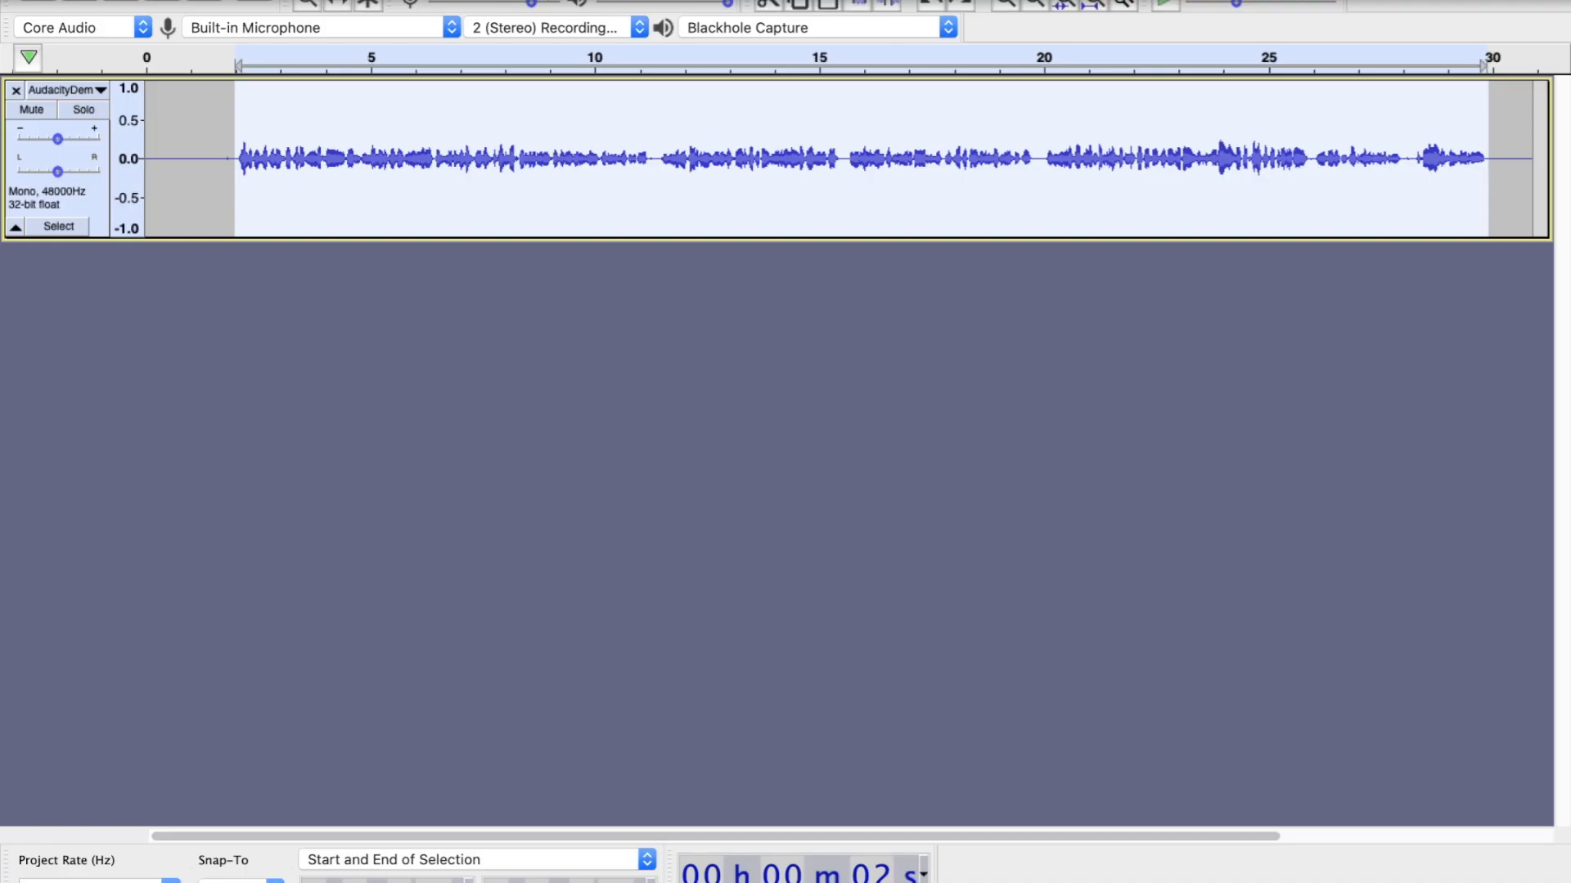
left_click(624, 2)
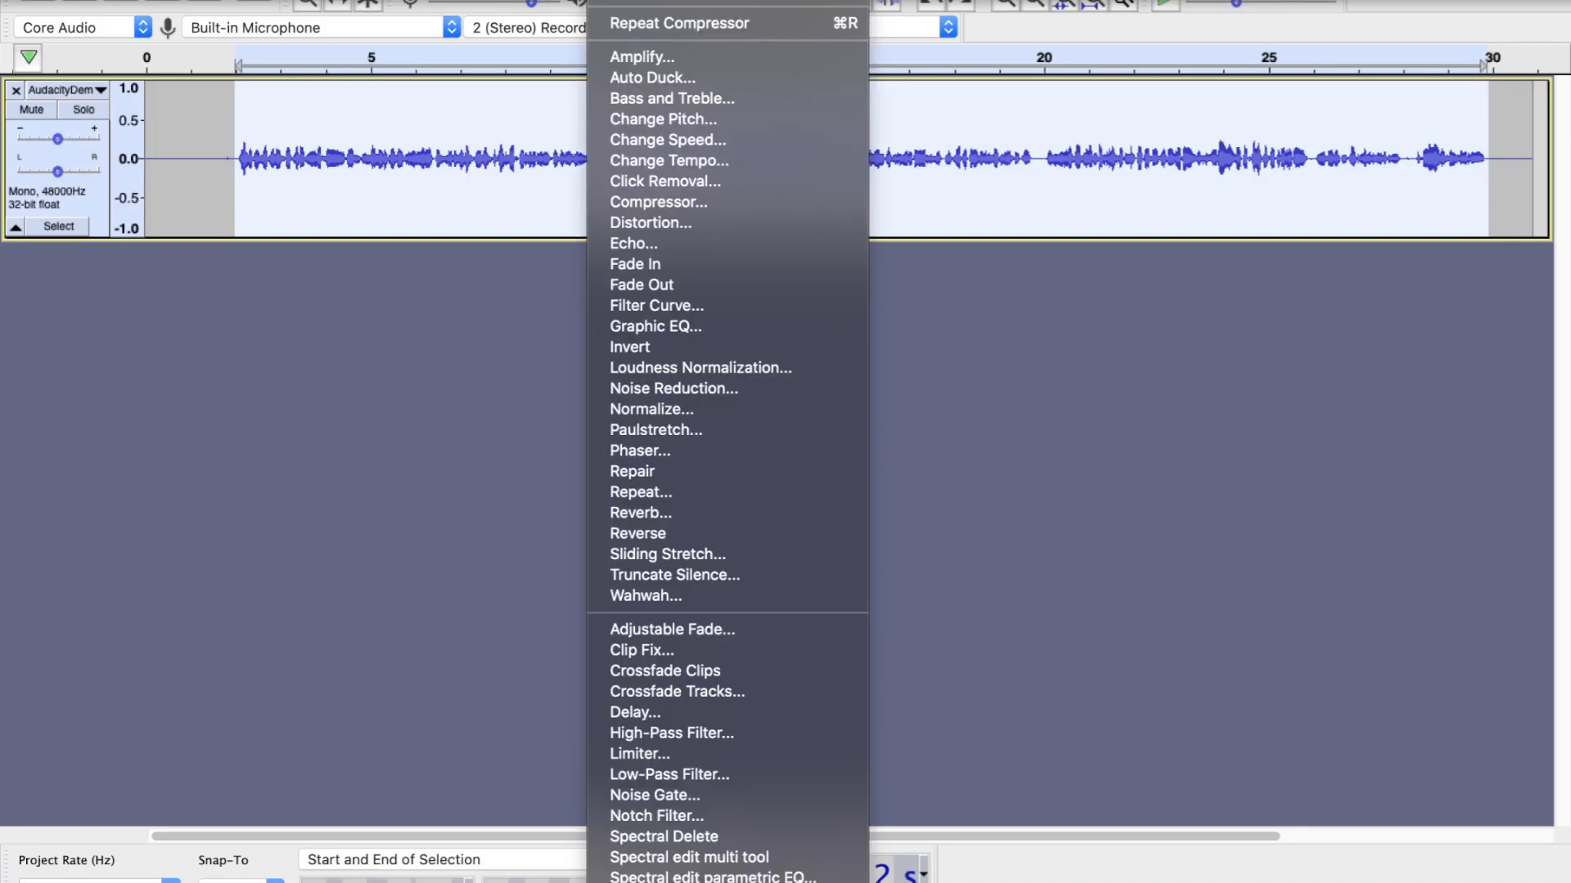
left_click(679, 204)
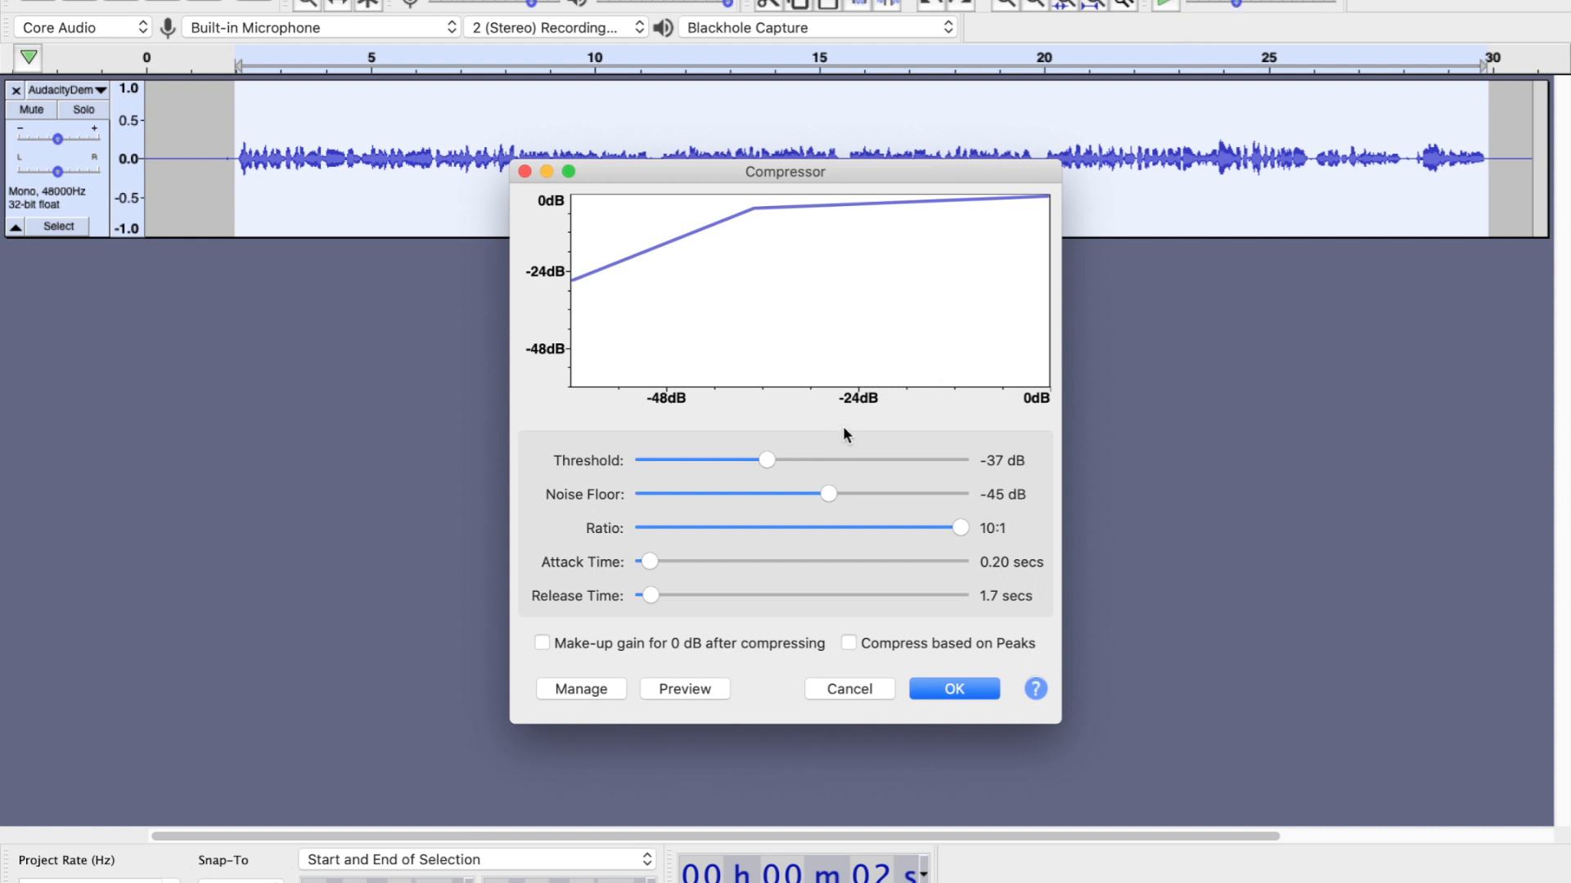
Compress the speech with a threshold of -26 dB and a ratio of 7:1, and play the result.
left_click_drag(793, 460, 826, 470)
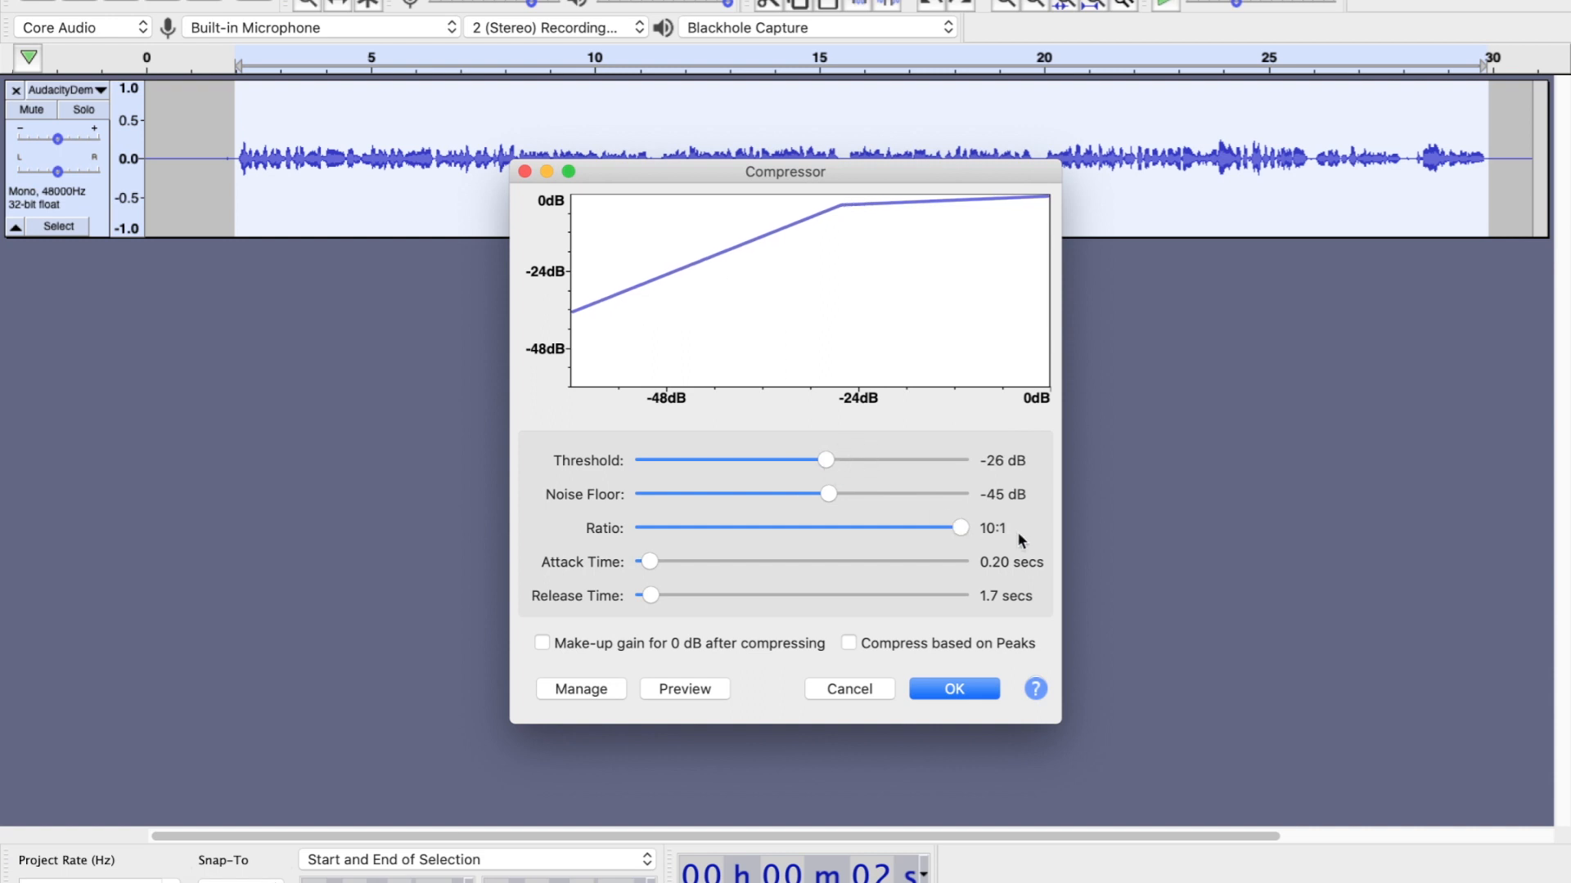
left_click_drag(958, 527, 850, 527)
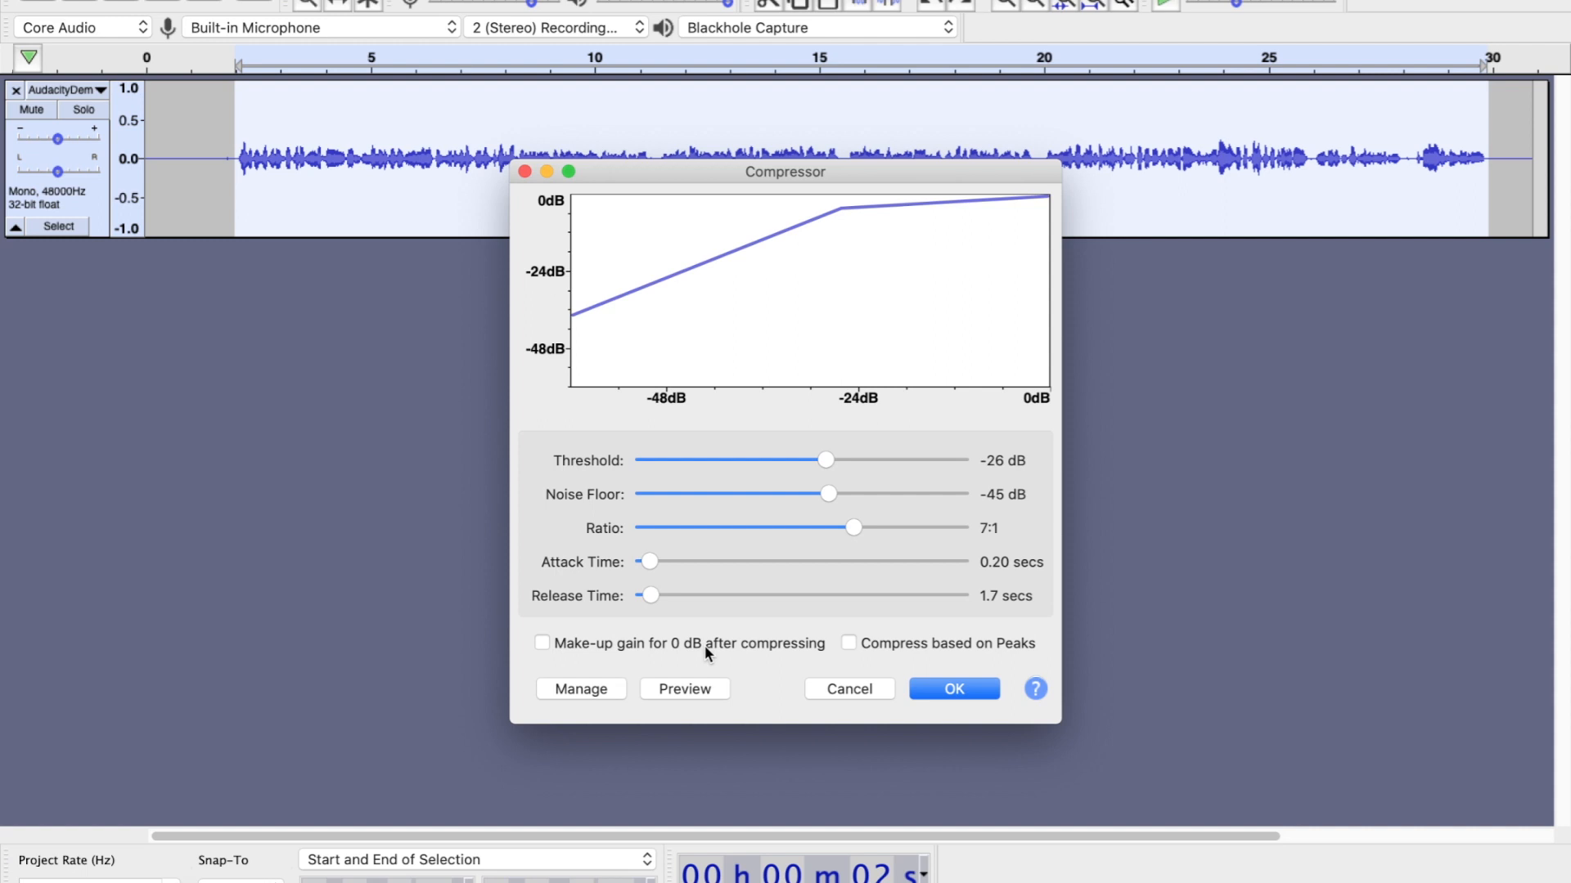
left_click(955, 689)
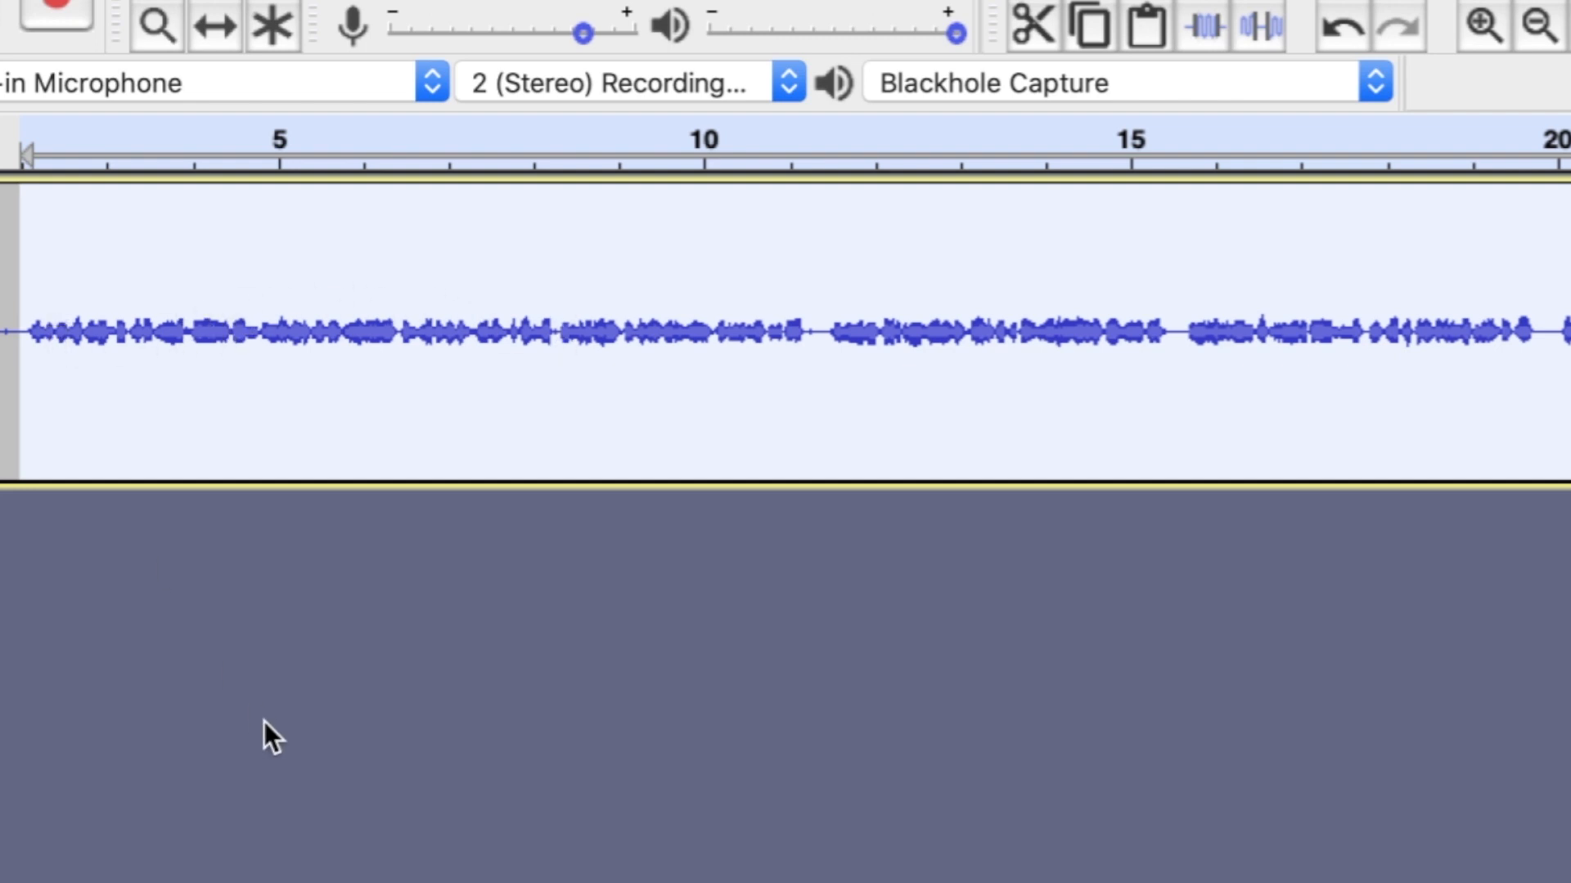
key("space")
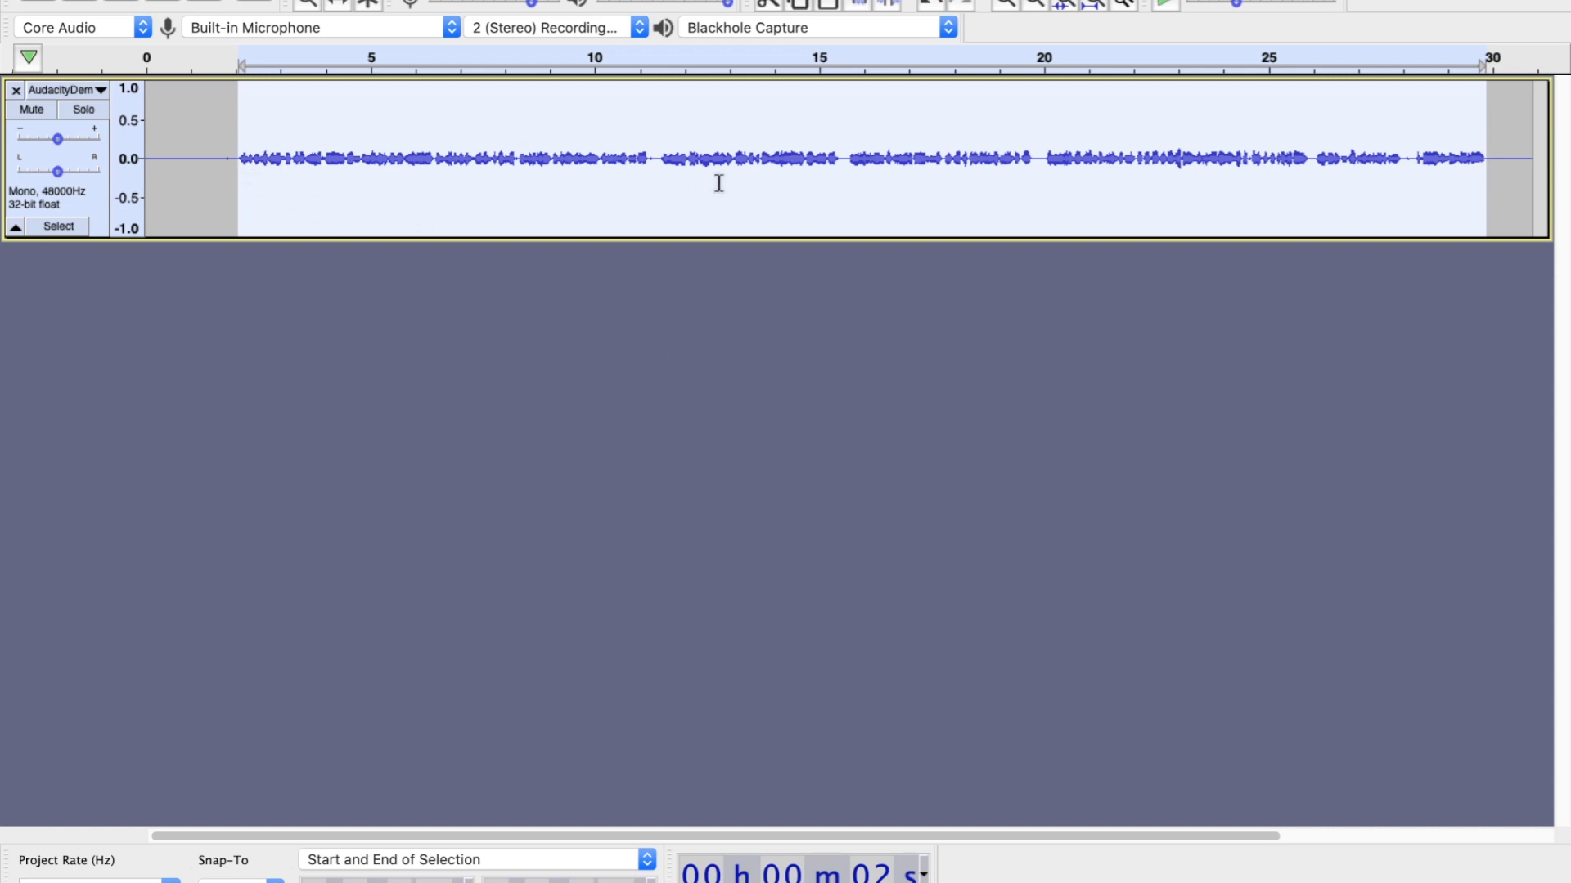
Normalize the perceived loudness of the selected speech to -18 LUFS with Loudness Normalization.
left_click(614, 0)
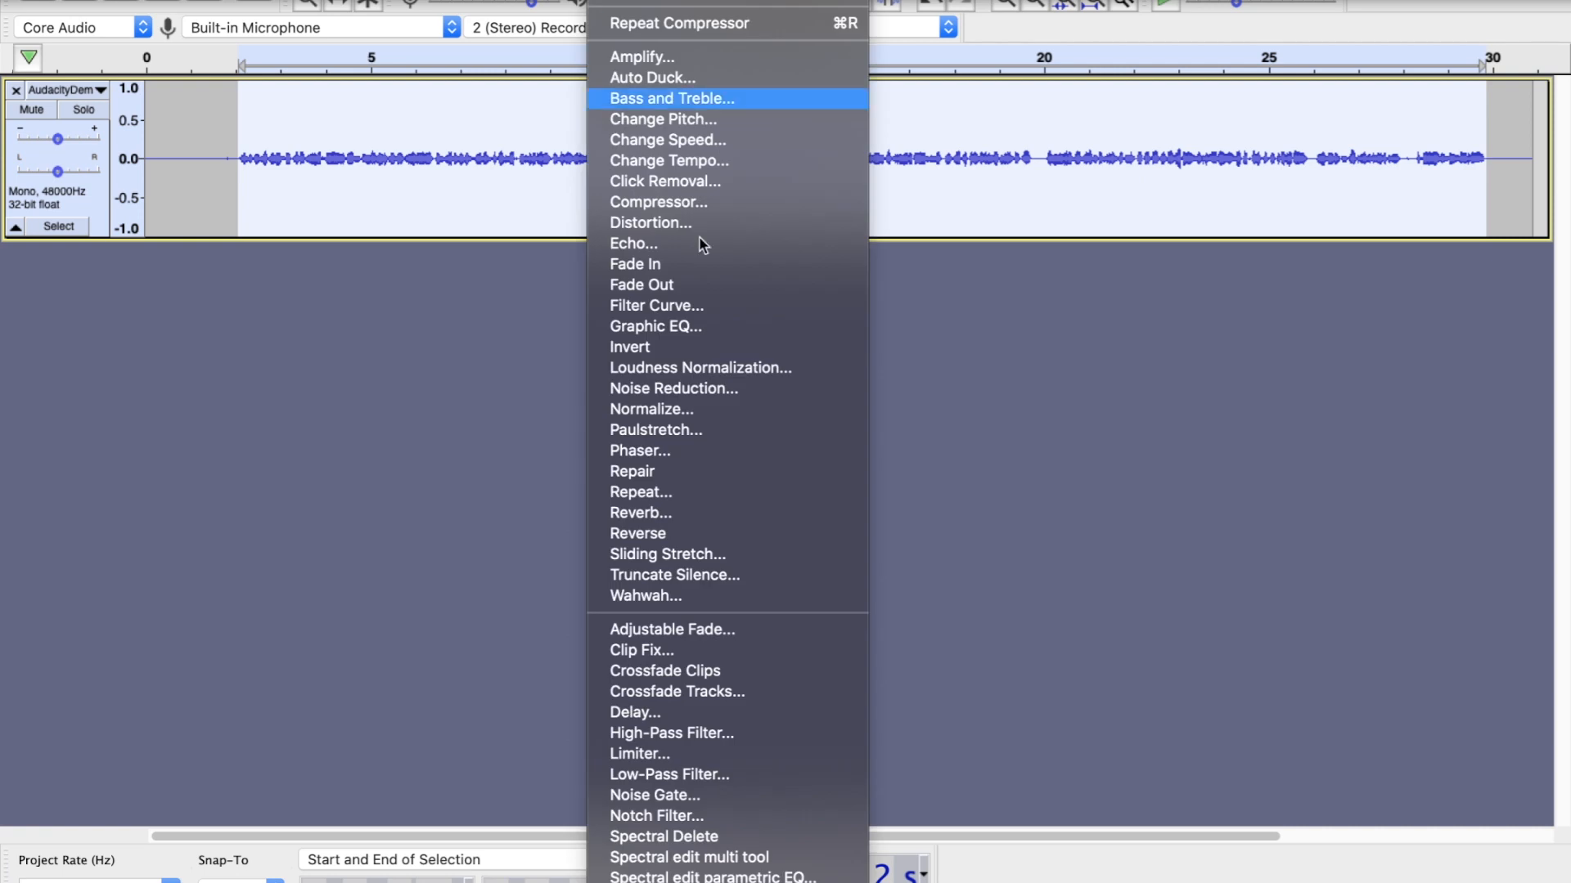
left_click(719, 366)
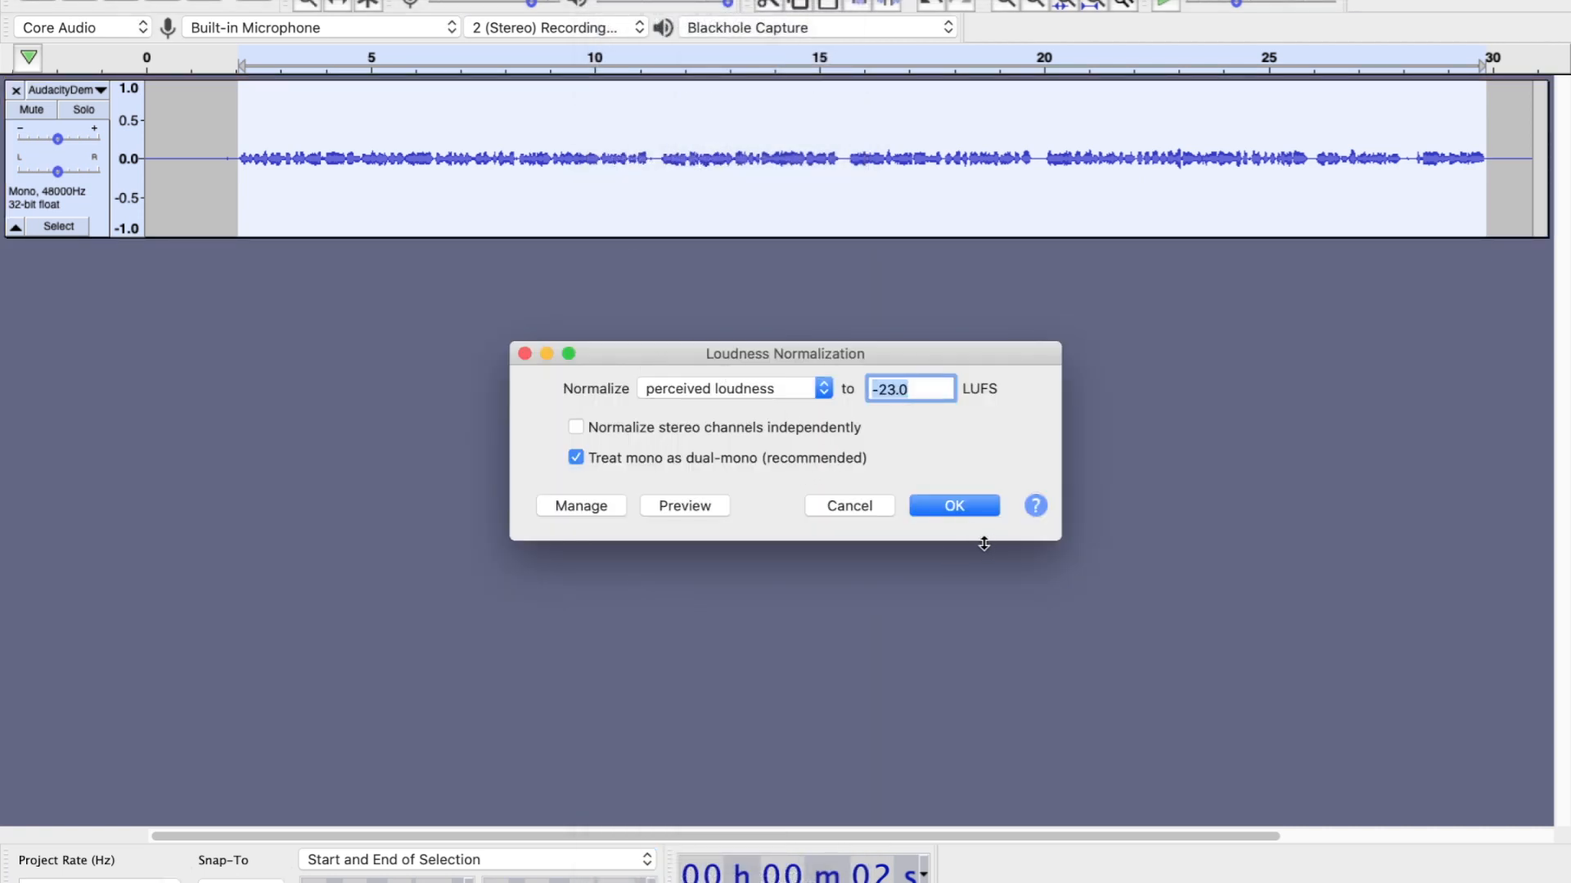
key("Right")
key("Left")
key("BackSpace")
key("BackSpace")
key("BackSpace")
type("18")
left_click(953, 505)
Play the normalized speech from about 2 s and raise the system volume while listening.
left_click(325, 196)
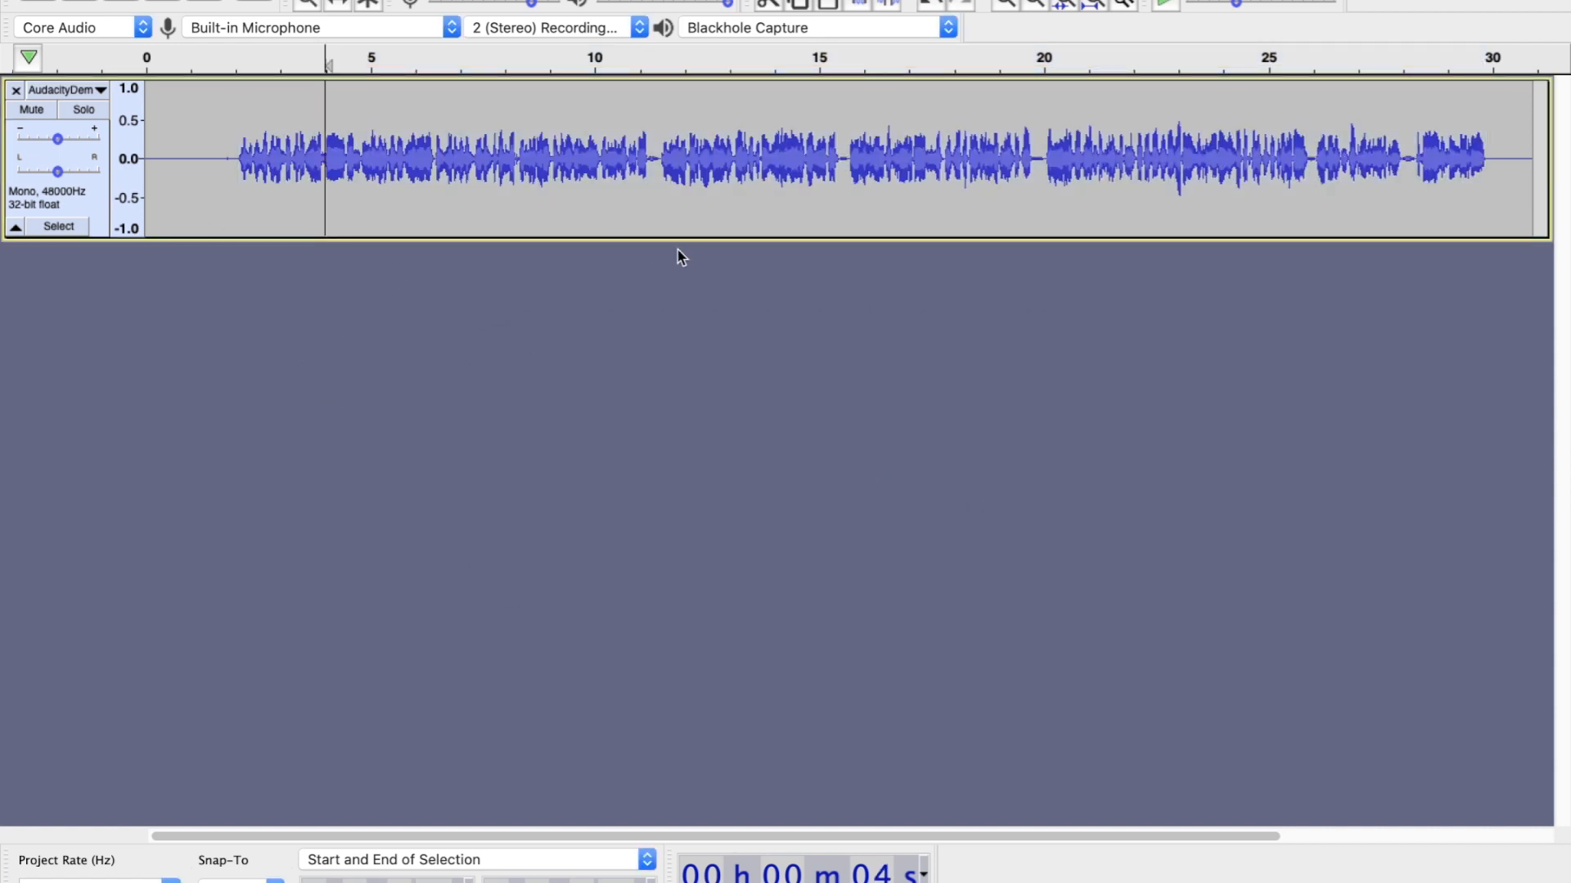
left_click(234, 164)
key("space")
key("XF86AudioRaiseVolume")
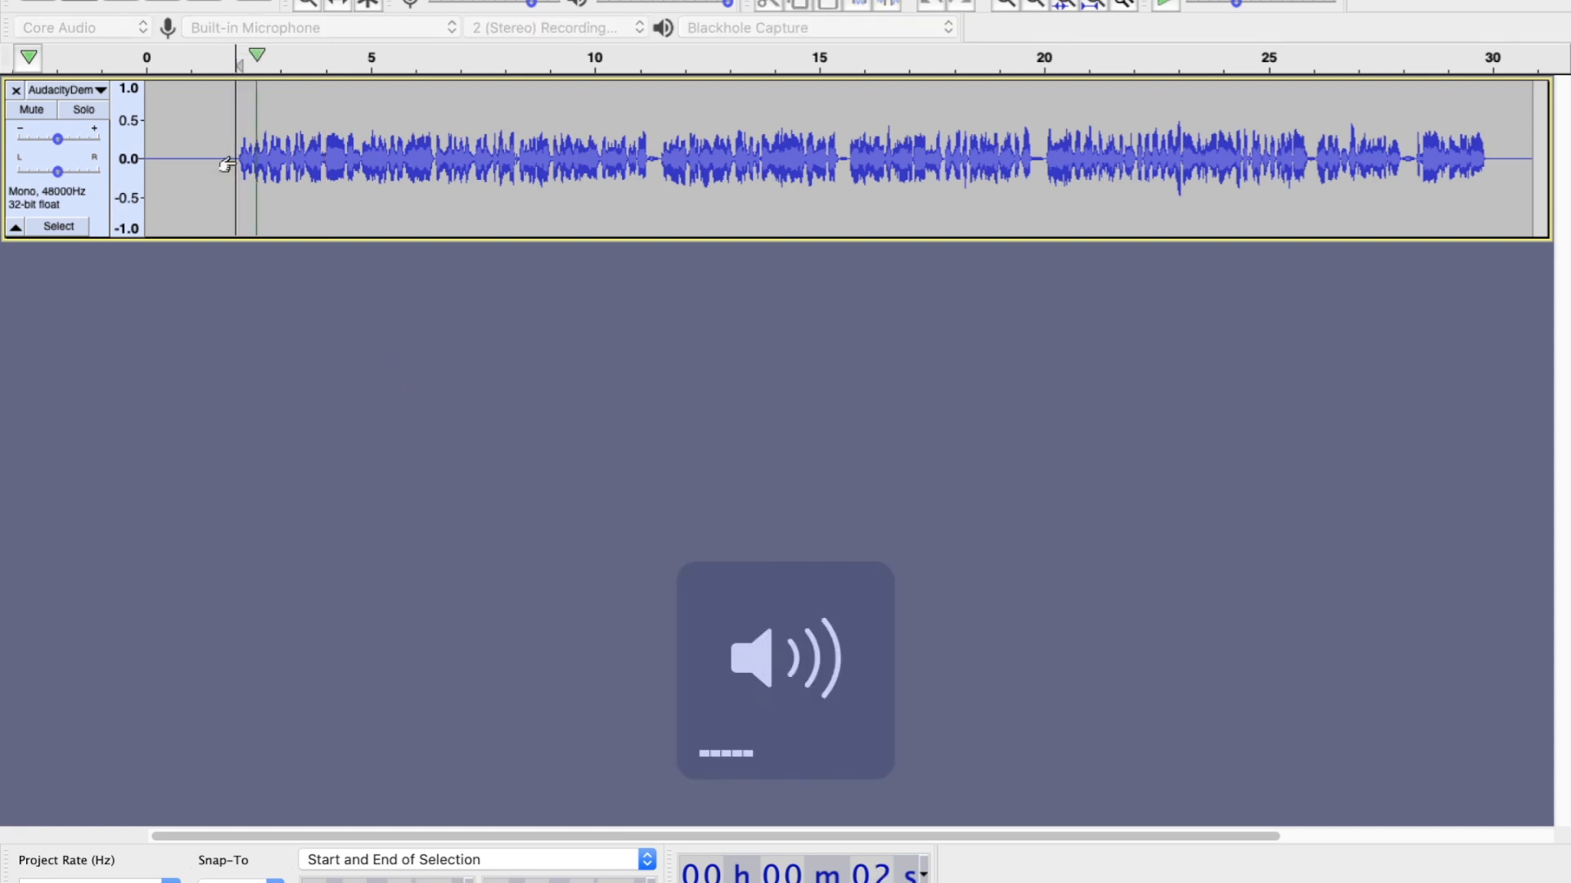